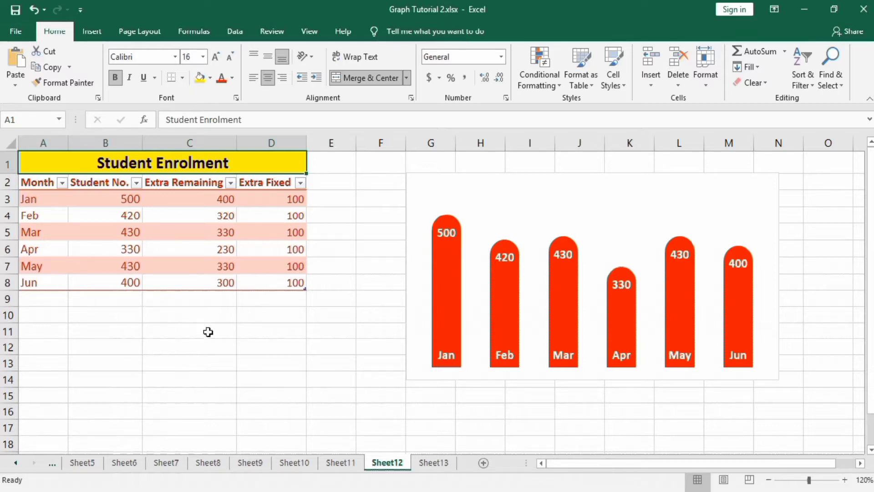
Step: On Sheet13, enter 100 as the January Extra Fixed value in D3 and fill it down to D8
left_click(430, 462)
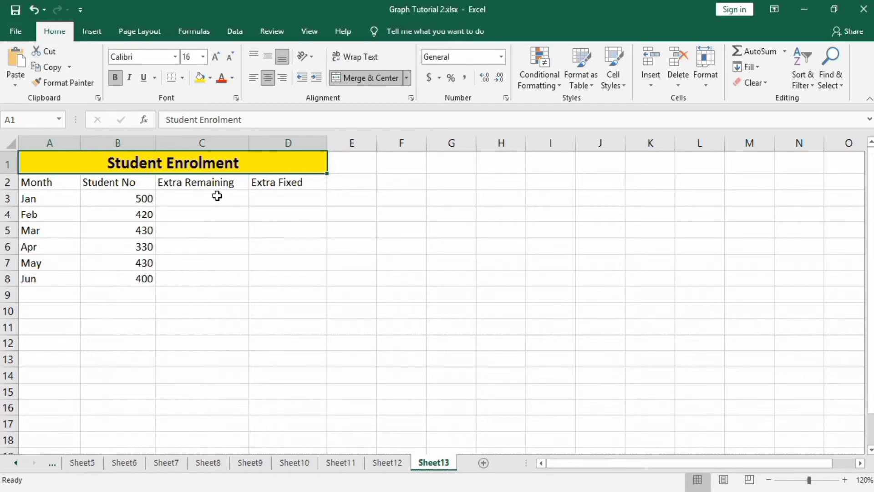
left_click(269, 199)
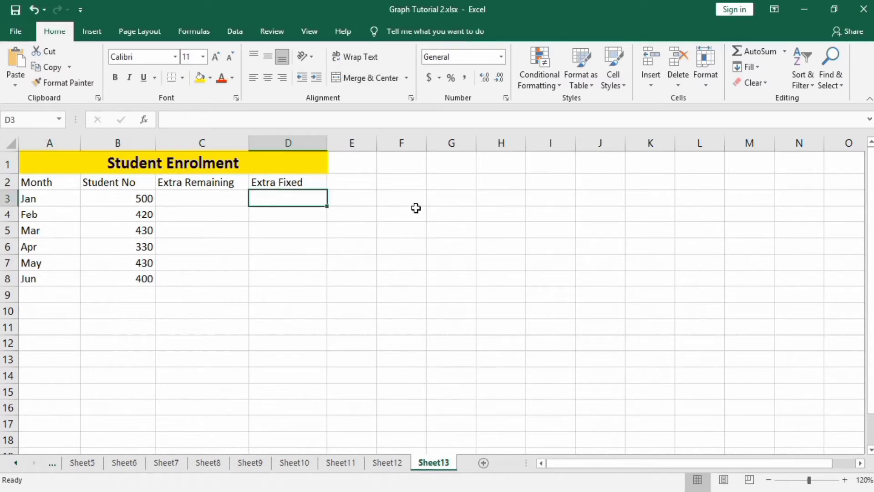
type("100")
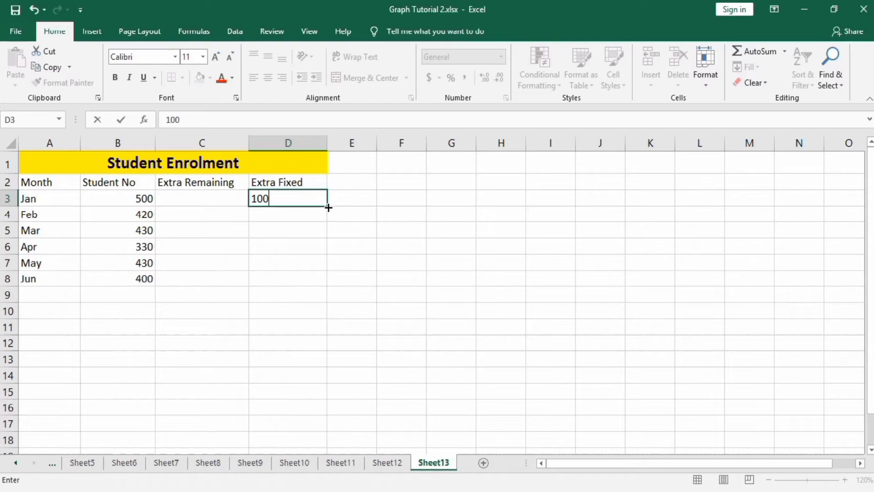
left_click_drag(328, 206, 324, 281)
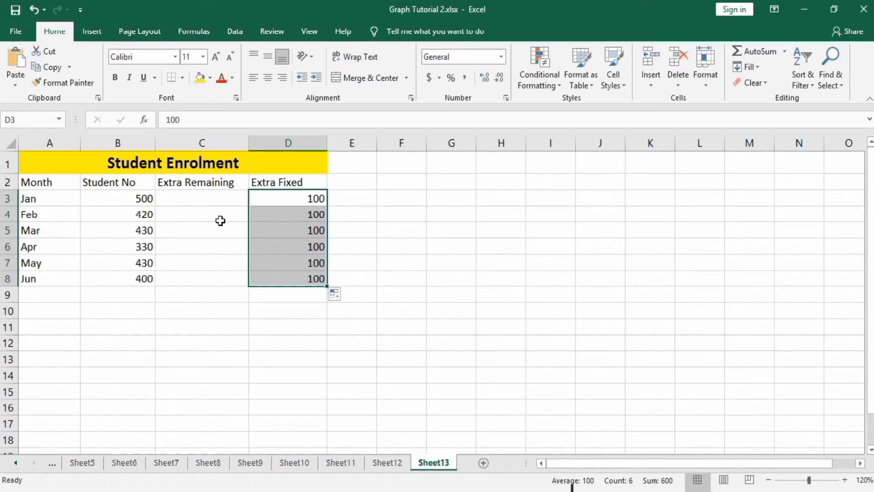
Step: Calculate Extra Remaining in C3 with the formula =B3-D3 and fill it down to C8
left_click(209, 195)
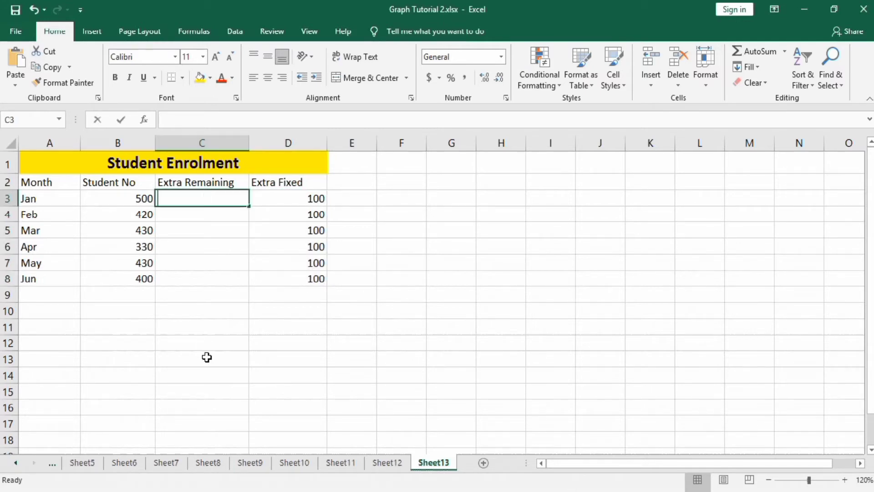
type("=")
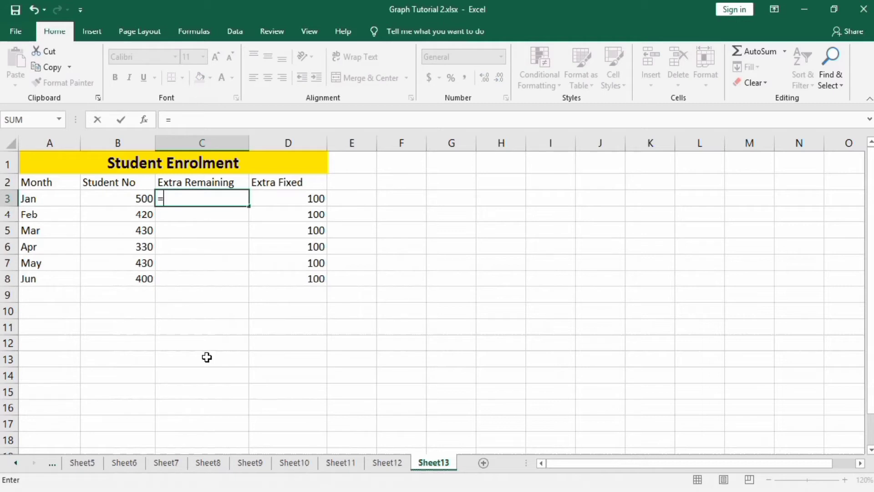
left_click(144, 199)
type("-")
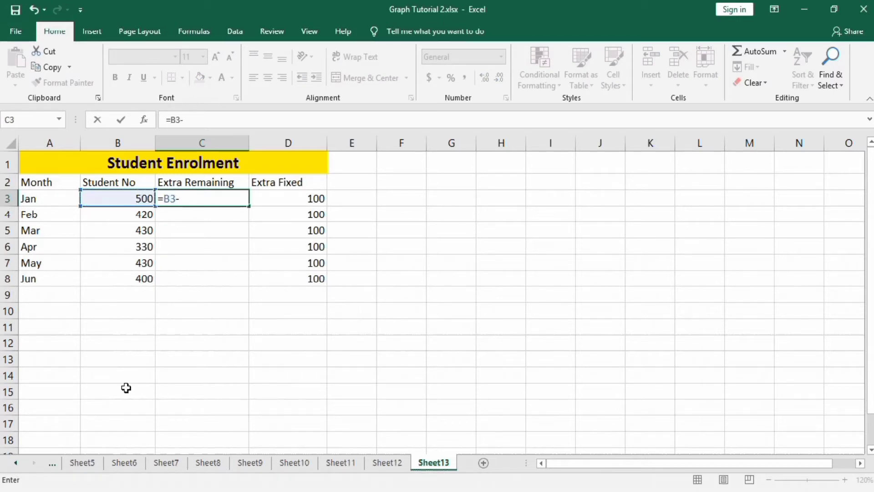
left_click(287, 197)
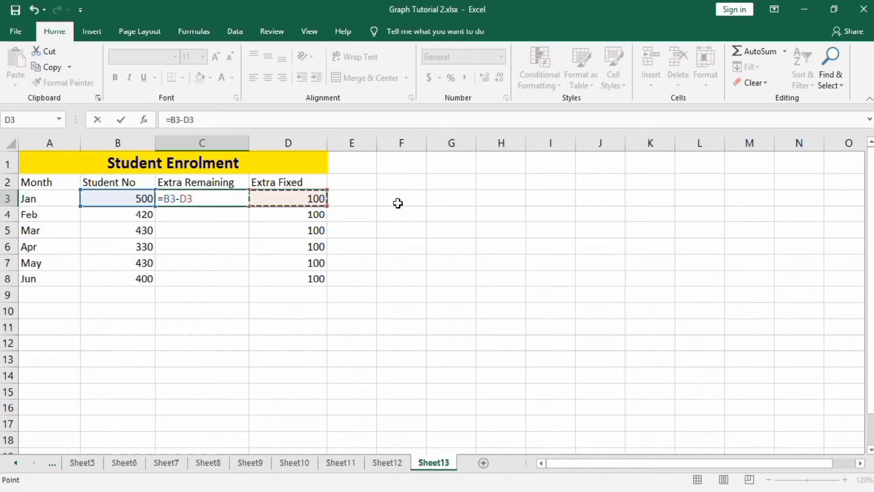
key("ctrl+Return")
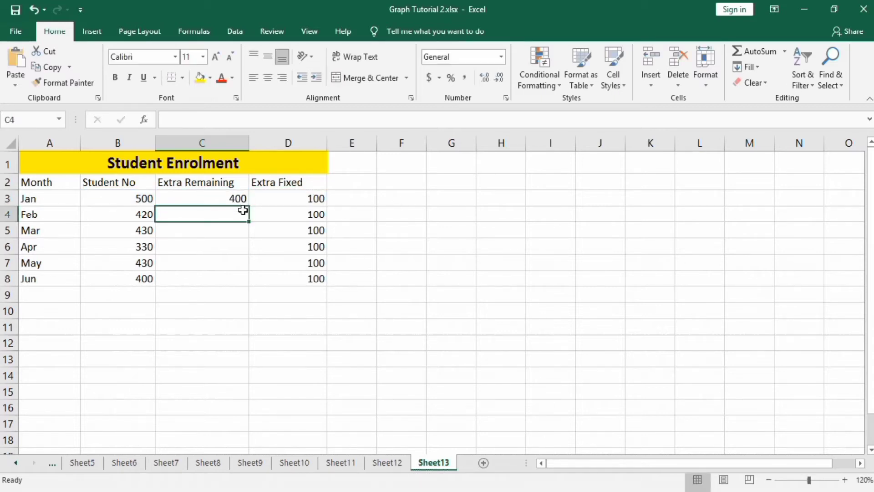
left_click(240, 198)
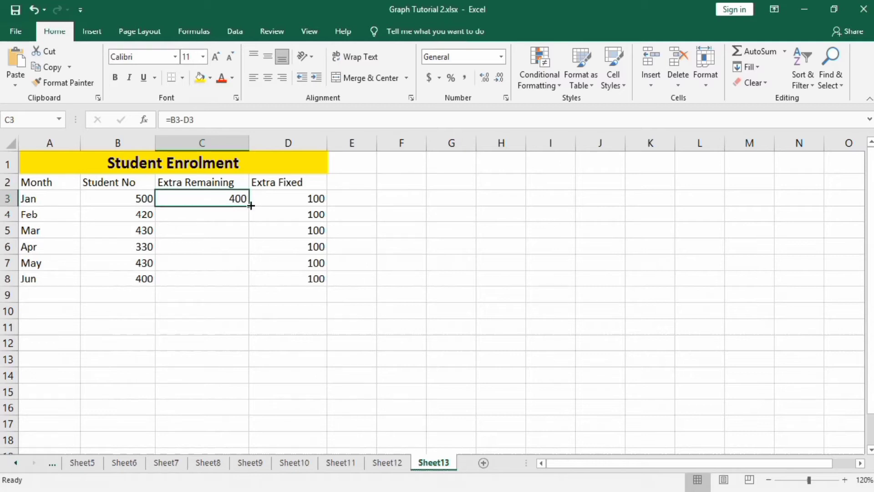
left_click_drag(251, 207, 248, 282)
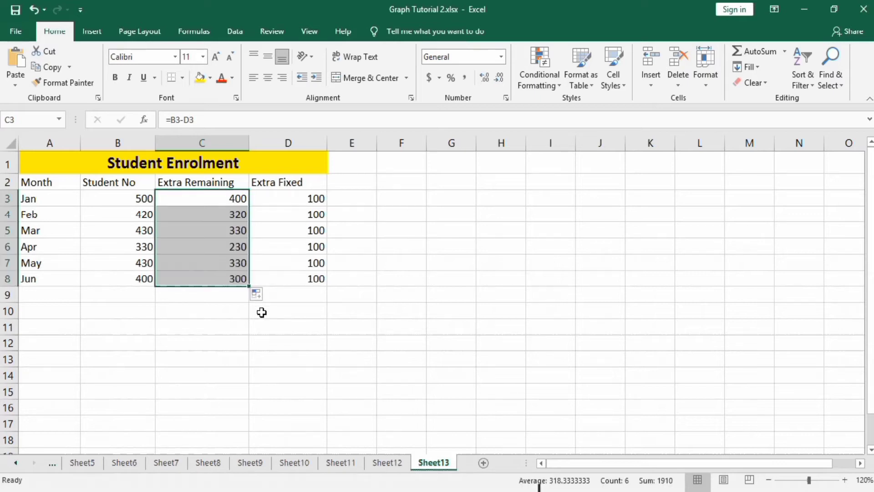
left_click(361, 313)
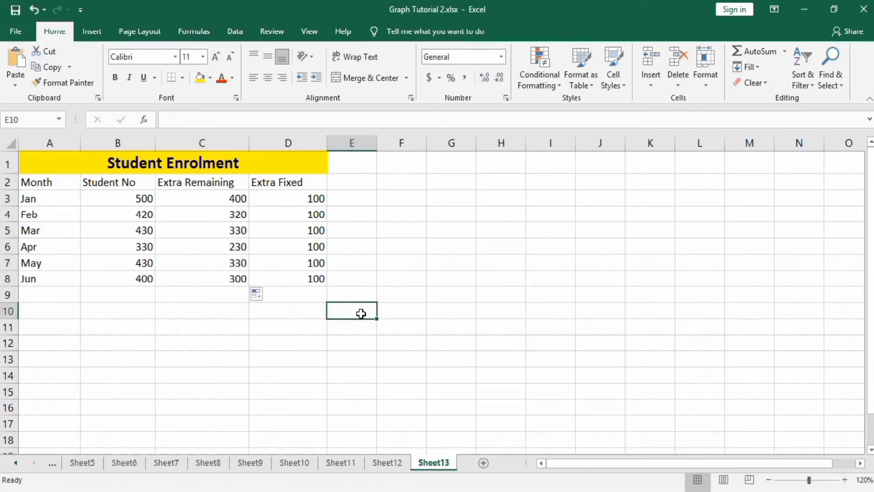
left_click(316, 277)
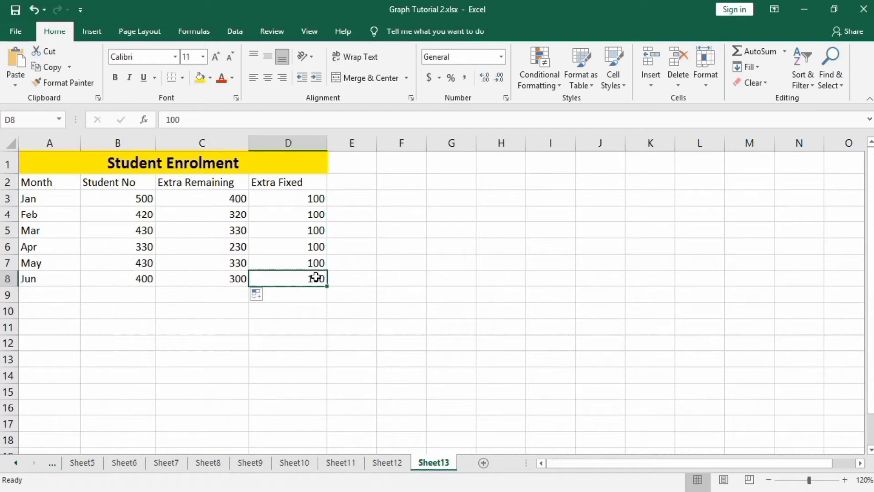
left_click_drag(313, 278, 229, 202)
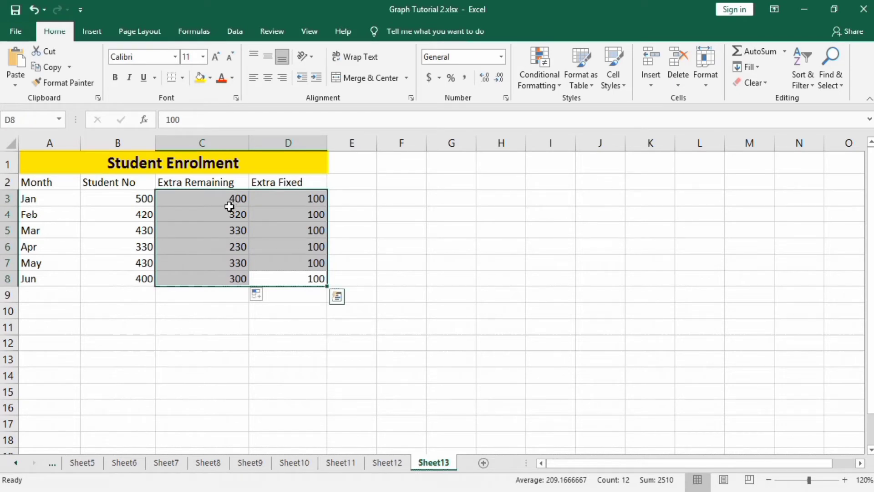
left_click(48, 280)
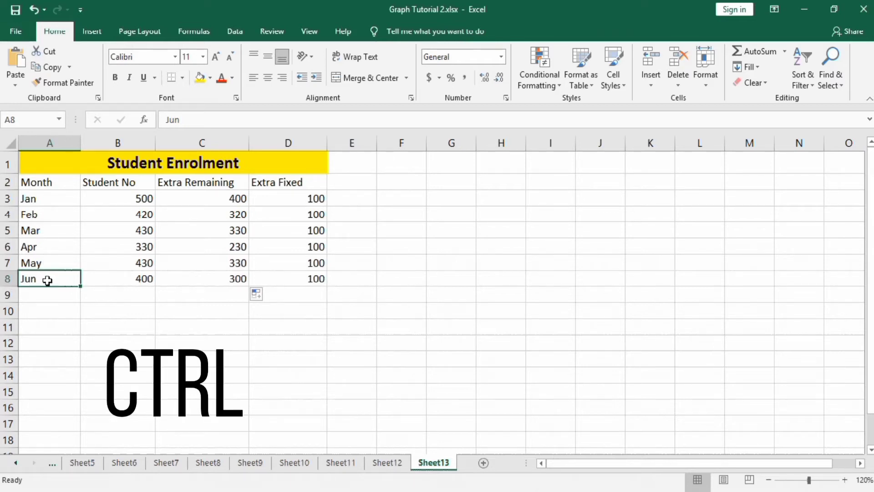
Step: Insert a 2-D stacked column chart from the ranges C3:D8 and A3:A8, and place it beside the table, clear of the data
left_click(277, 275)
left_click_drag(278, 275, 228, 198)
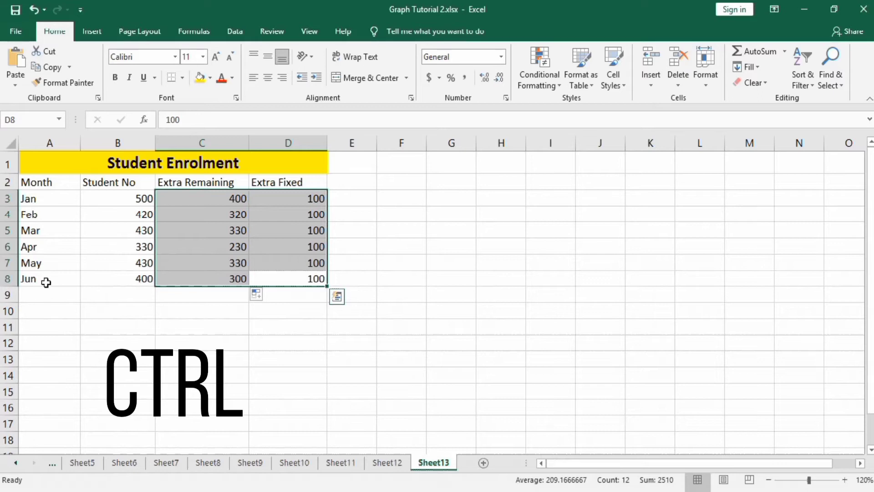
left_click(46, 279, "ctrl")
left_click_drag(46, 280, 44, 203)
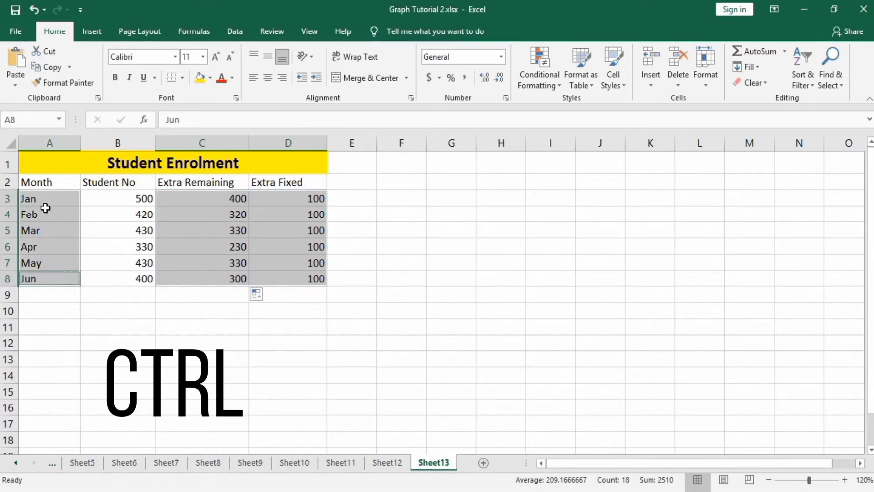
left_click(99, 30)
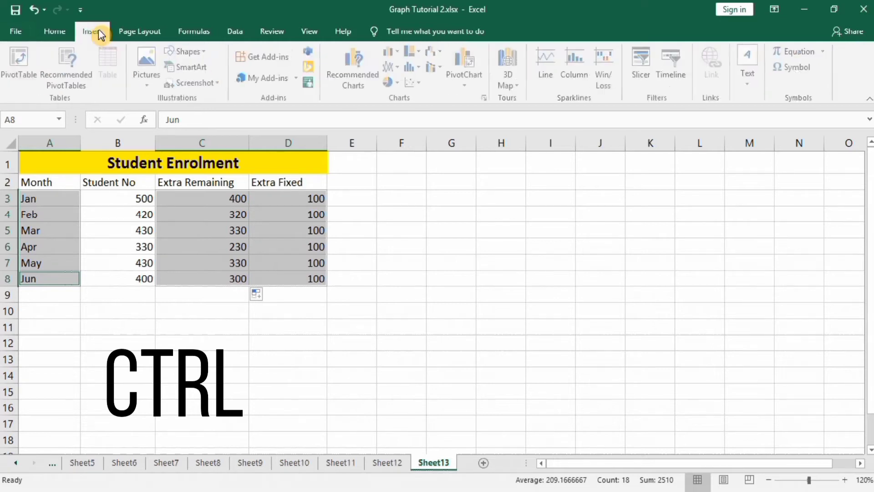
left_click(401, 53)
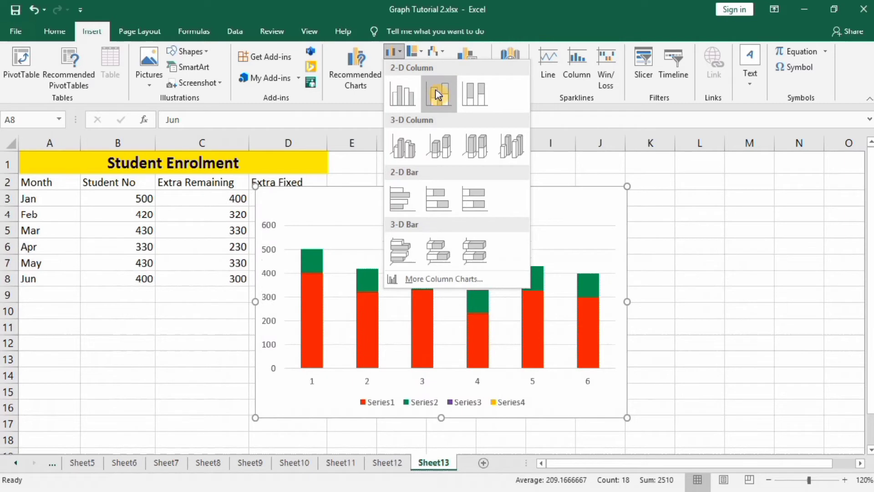
left_click(438, 94)
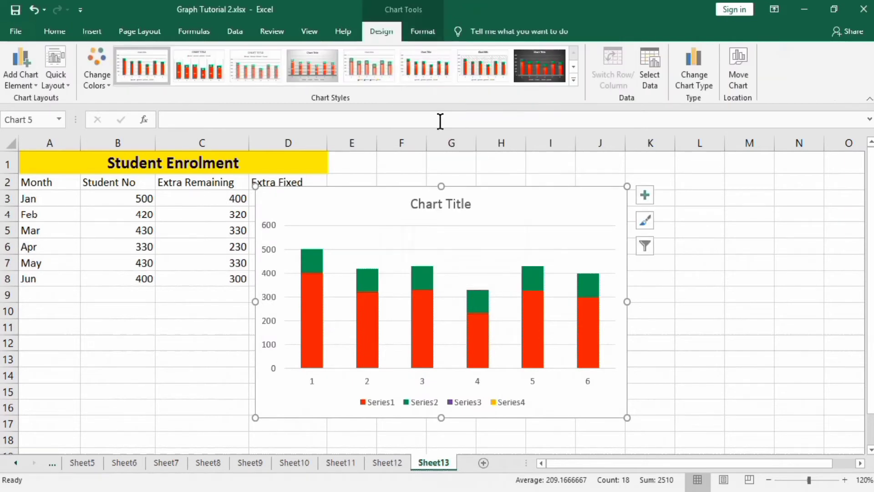
left_click_drag(480, 189, 554, 176)
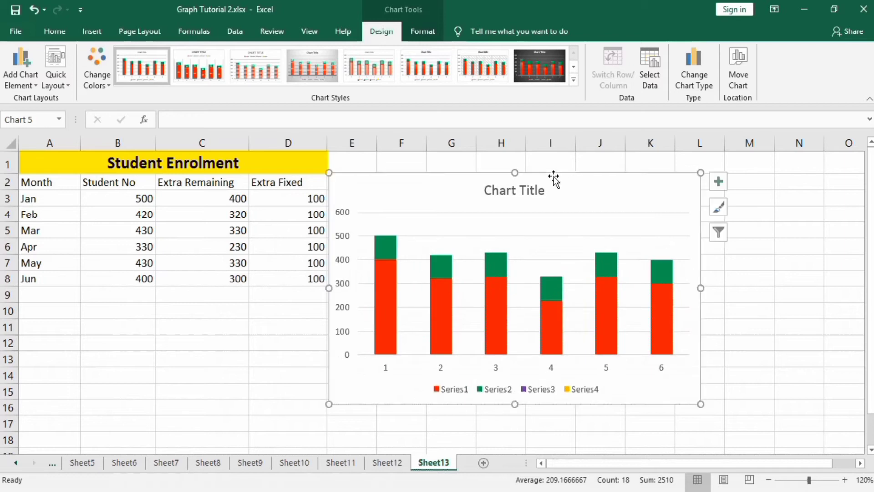
Step: Remove the axes, chart title, gridlines and legend from the stacked column chart
left_click(719, 182)
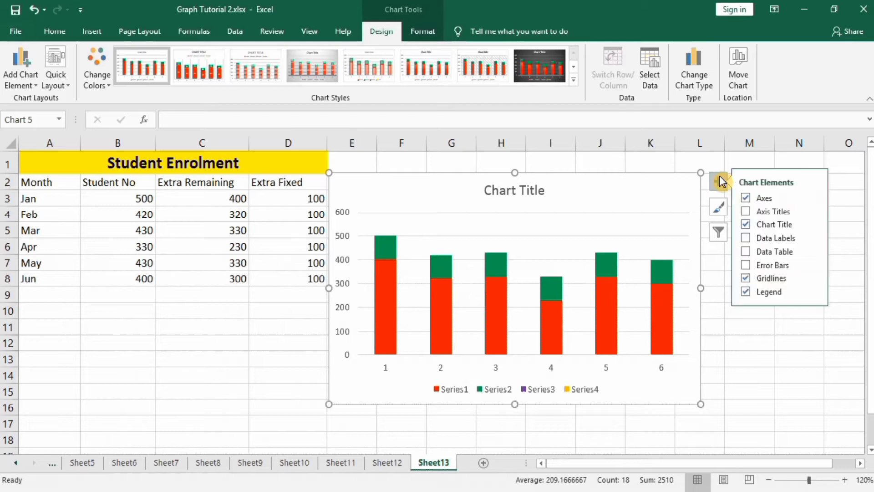
left_click(750, 198)
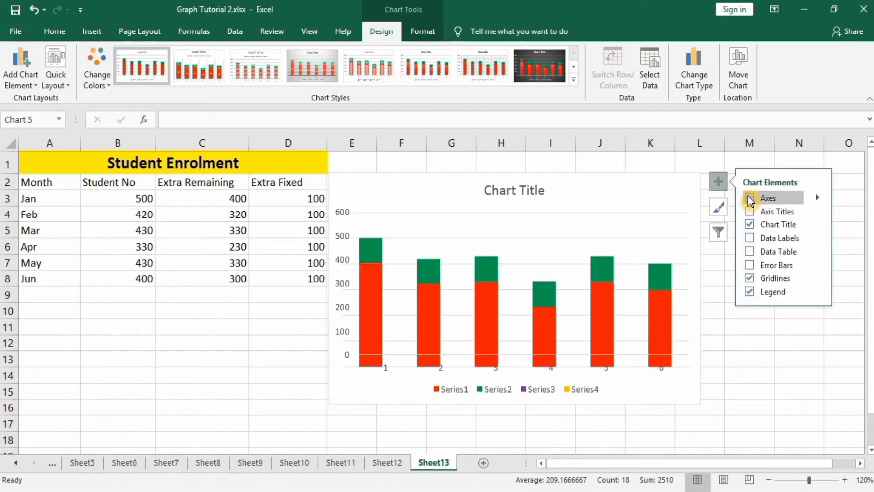
left_click(750, 225)
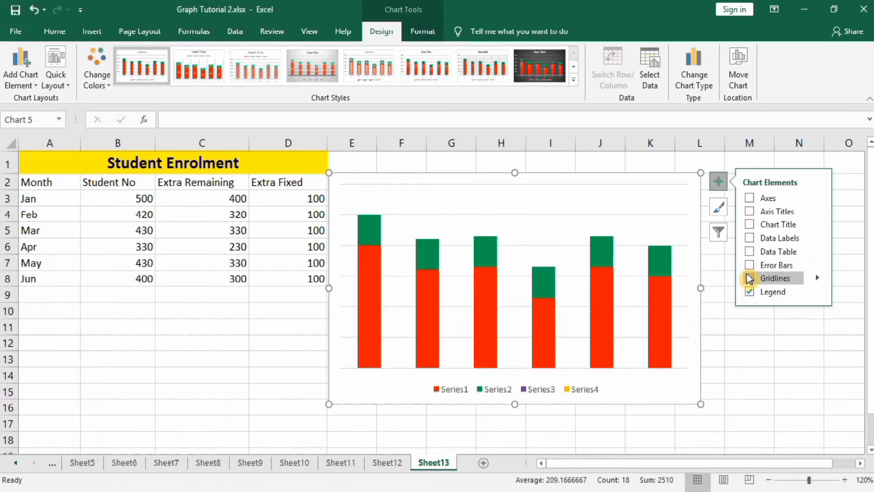
left_click(749, 279)
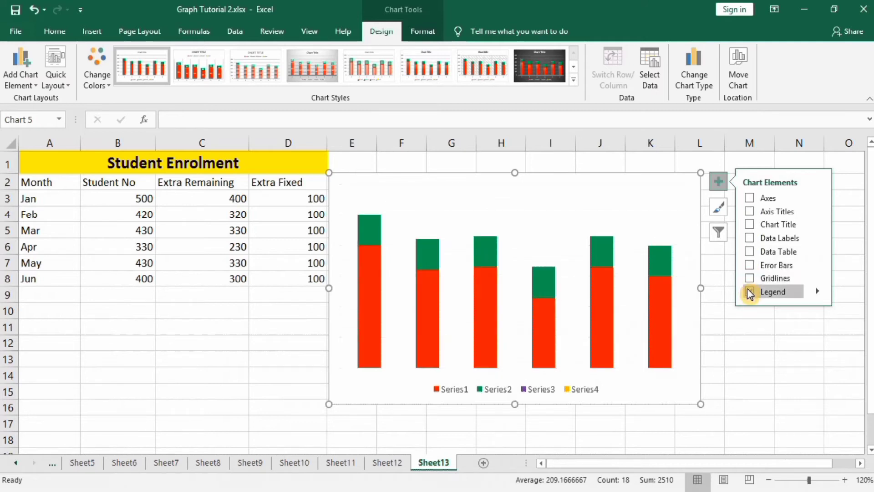
left_click(750, 291)
left_click(742, 332)
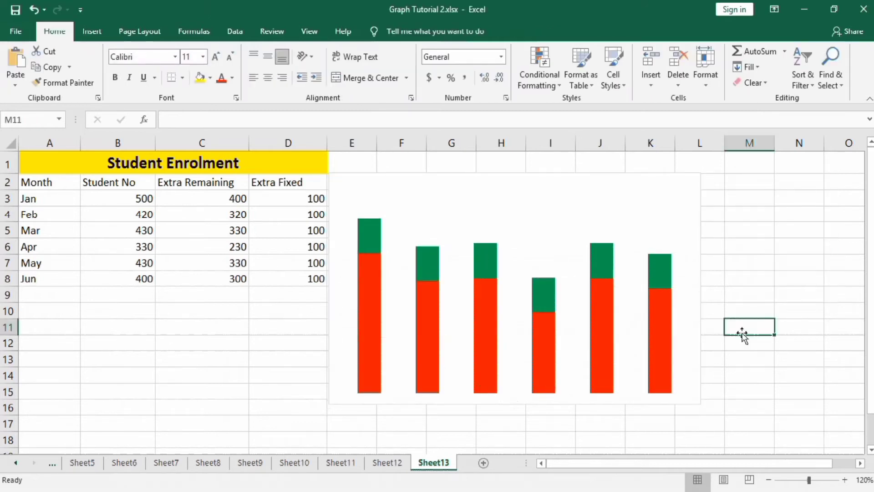
Step: Format the red Extra Remaining series with a gap width of 100% and no border line
left_click(661, 318)
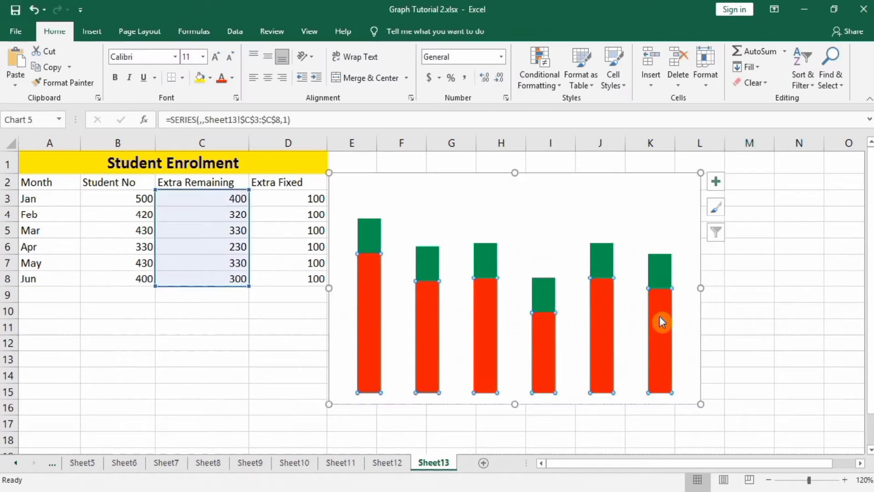
right_click(660, 317)
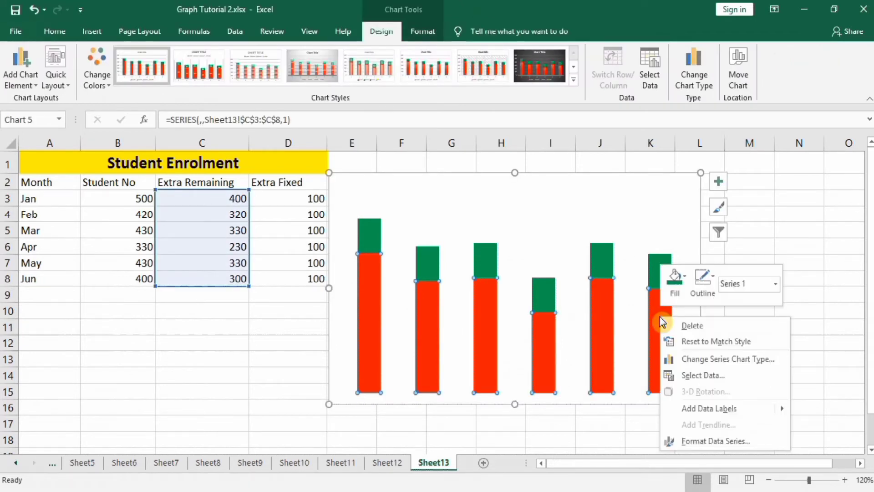
left_click(714, 441)
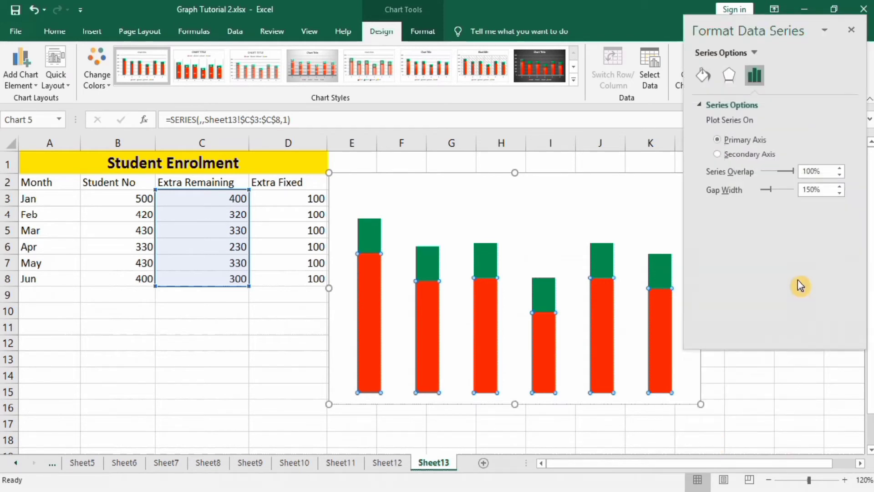
left_click(810, 190)
key("BackSpace")
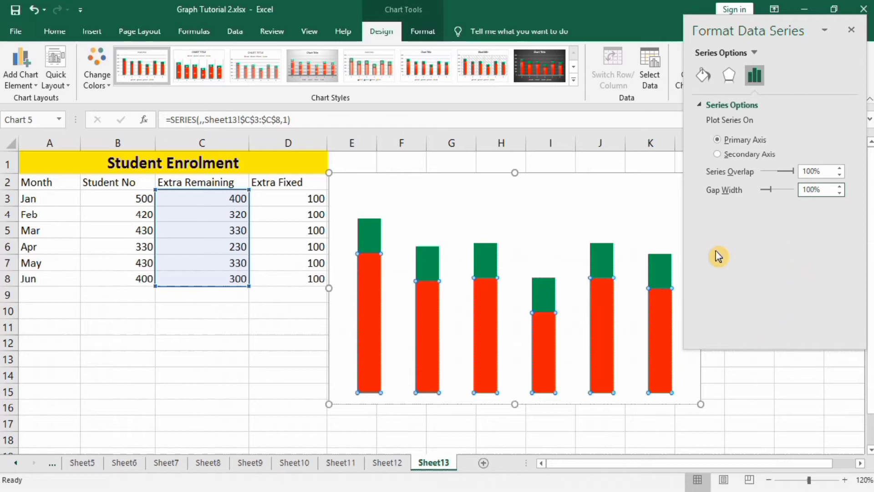
left_click(703, 75)
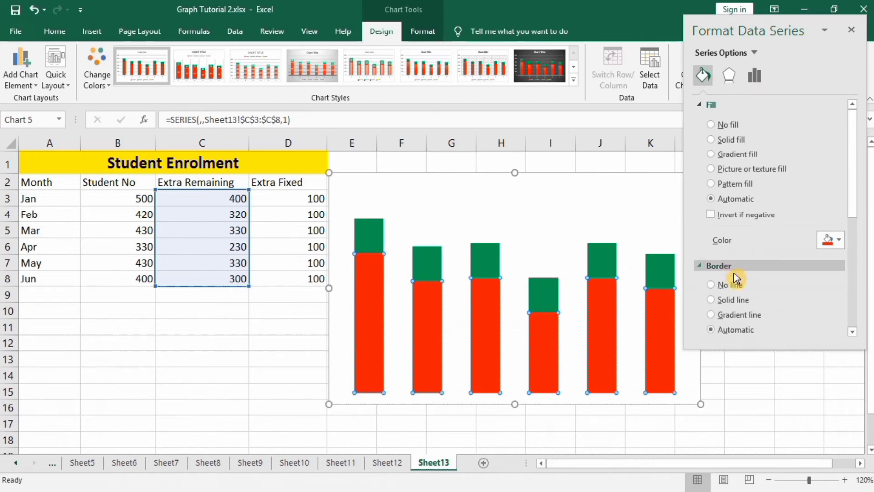
left_click(711, 285)
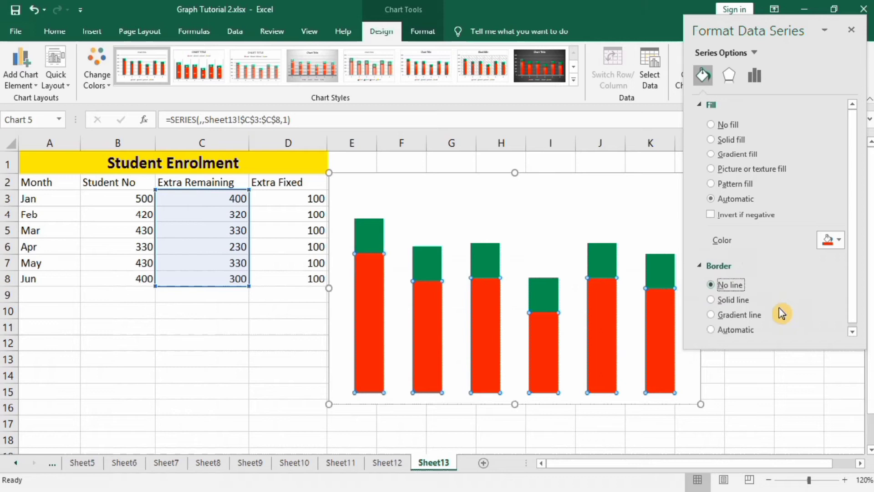
Step: Format the green Extra Fixed series with no border line and a solid red fill matching the Extra Remaining series
left_click(662, 268)
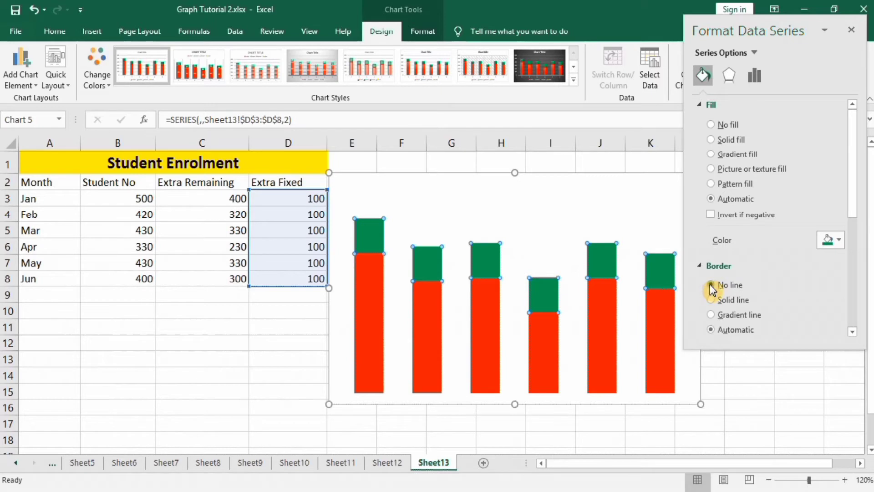
left_click(710, 285)
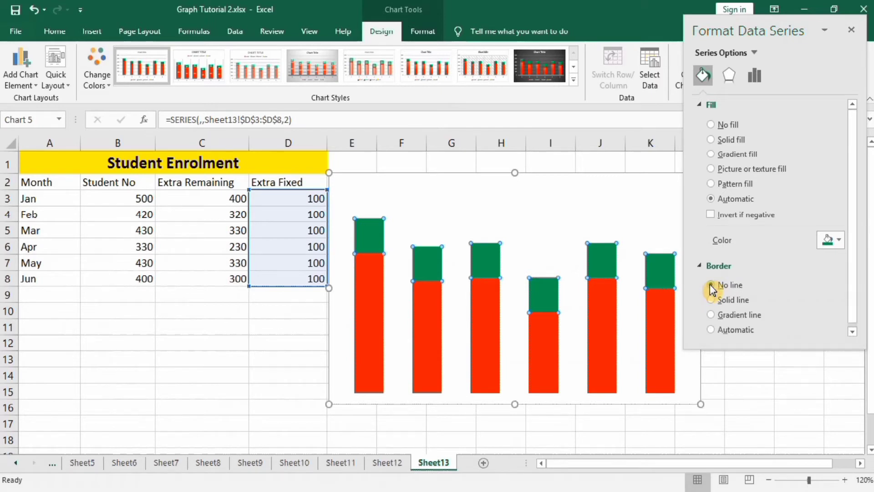
left_click(839, 240)
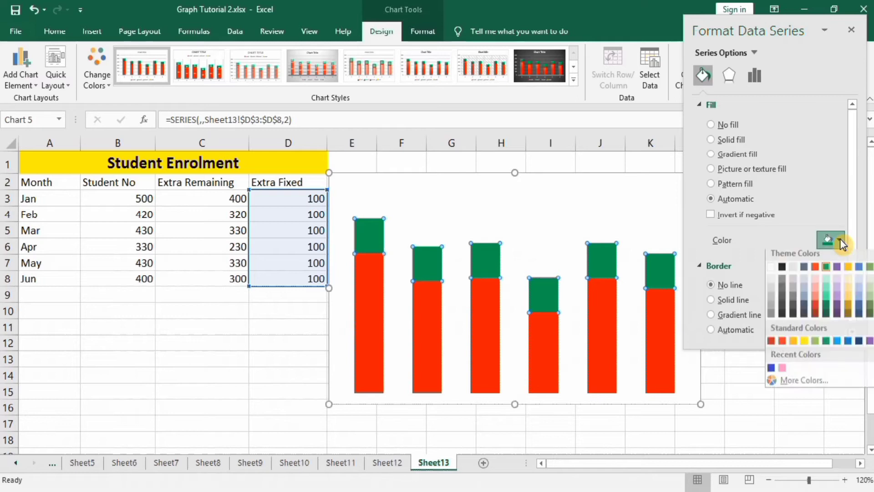
left_click(817, 273)
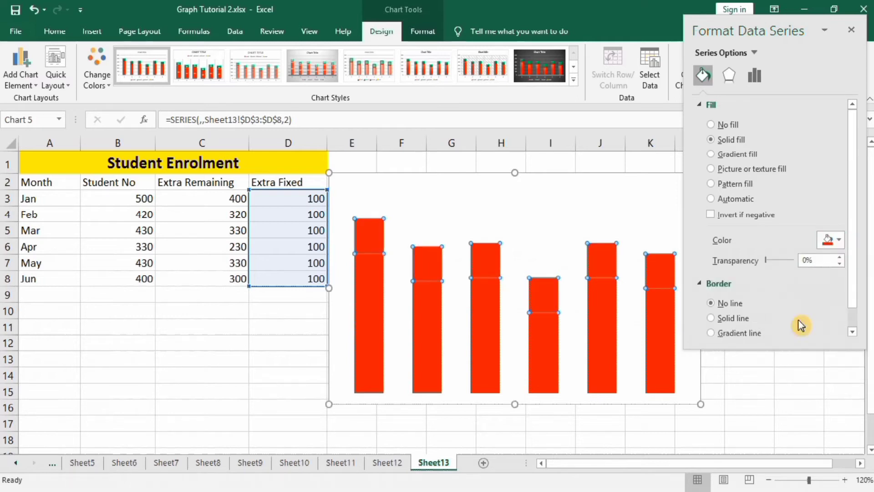
left_click(755, 382)
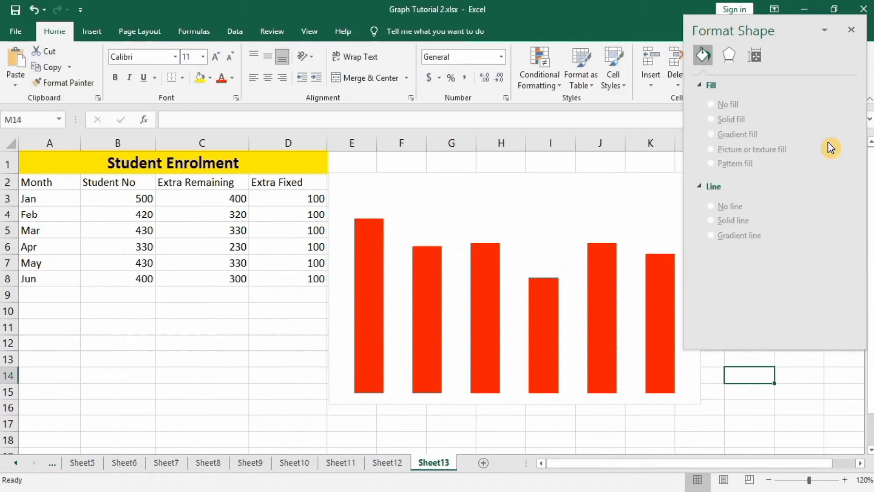
left_click(853, 32)
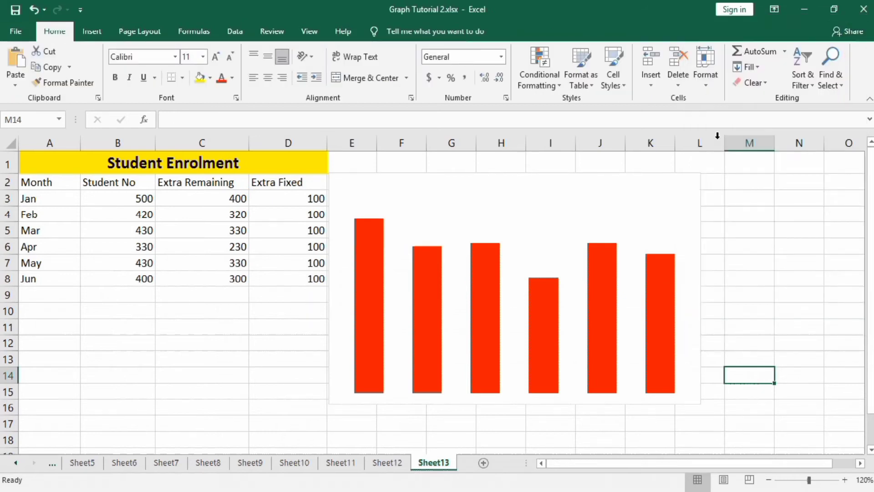
Step: Draw a Flowchart Delay shape about 0.47" high and 0.63" wide below the table and rotate it left 90°
left_click(96, 31)
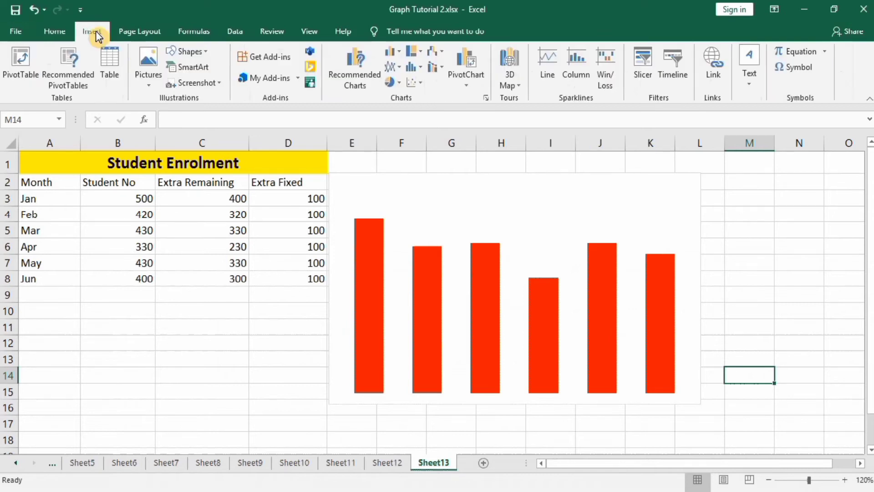
left_click(209, 52)
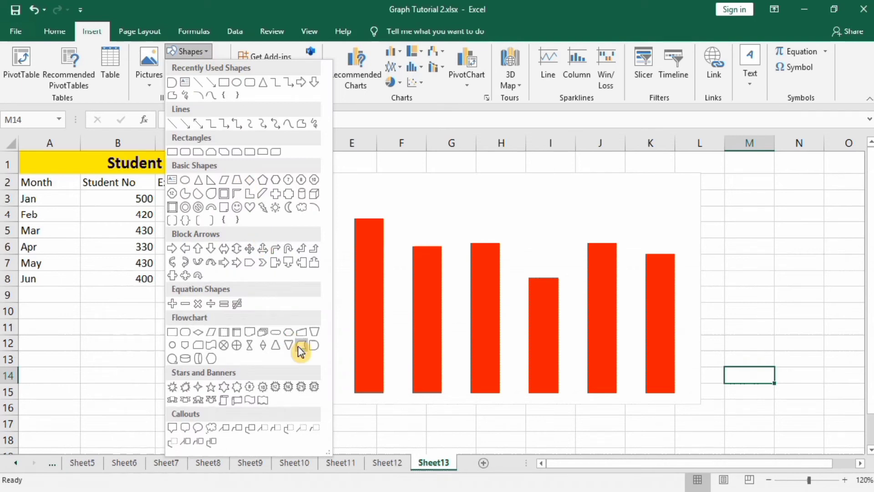
left_click(313, 347)
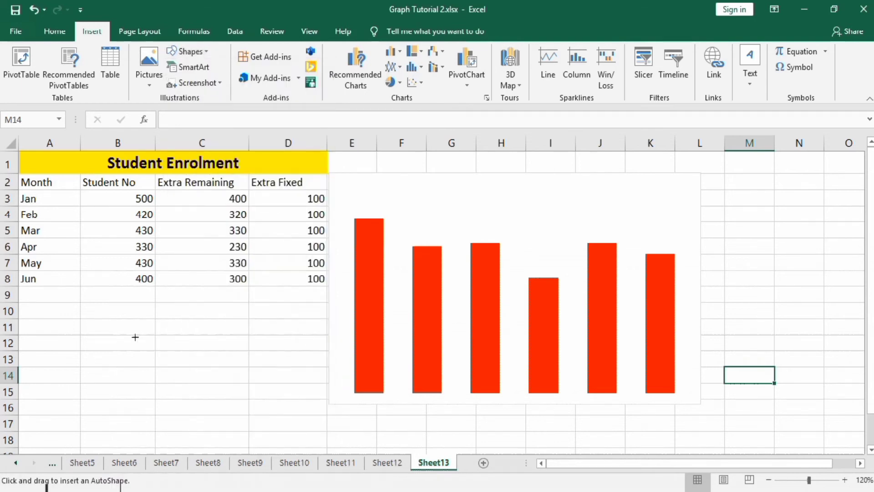
left_click_drag(133, 325, 181, 360)
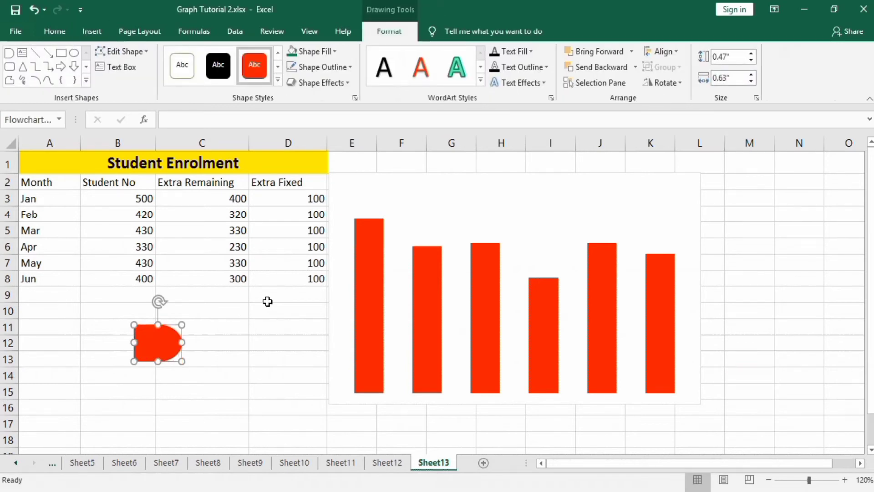
left_click(682, 83)
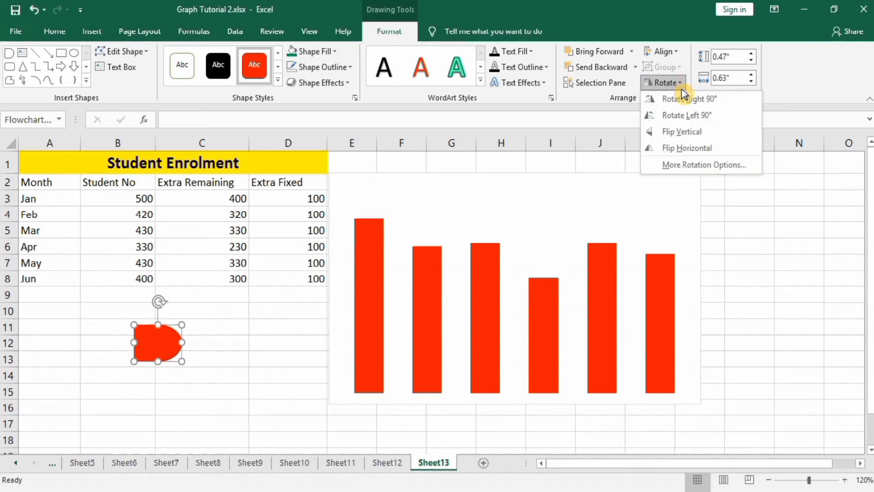
left_click(682, 114)
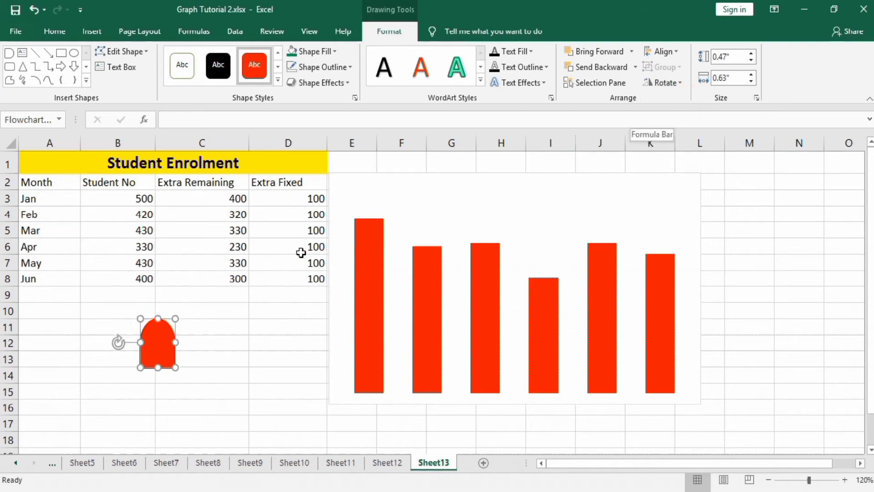
Step: Remove the outline from the red rounded shape below the table
right_click(162, 340)
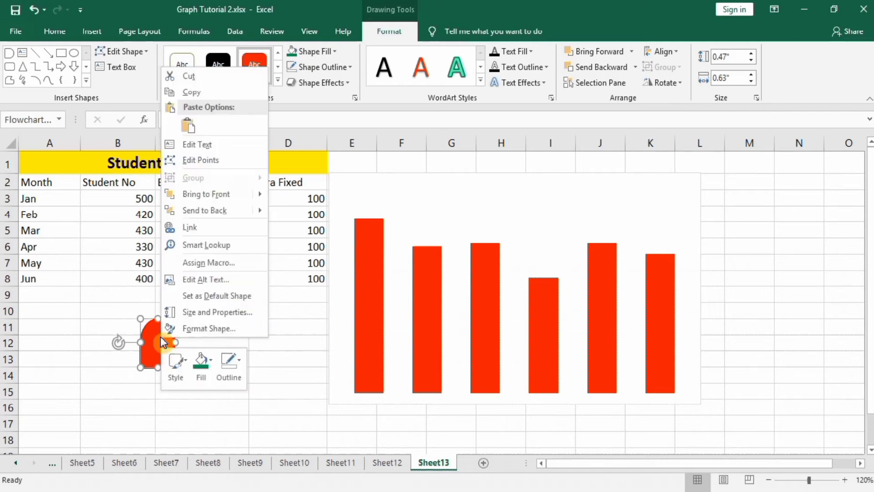
left_click(241, 362)
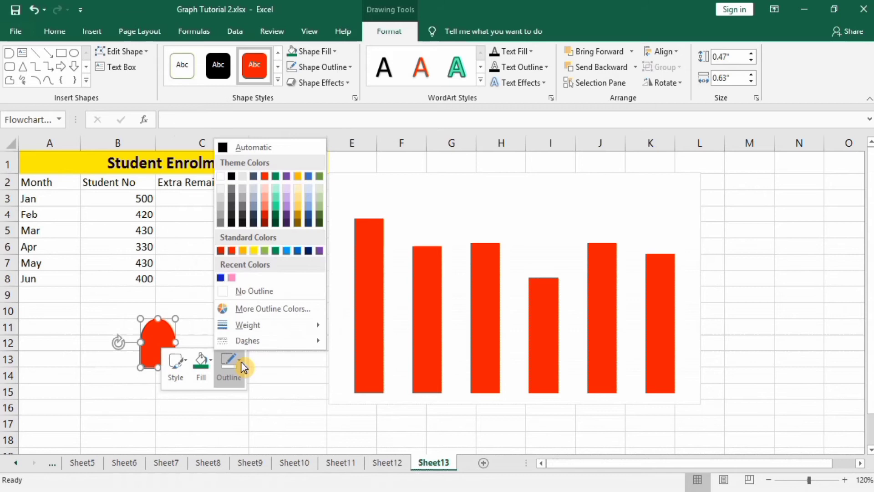
left_click(258, 291)
left_click(263, 340)
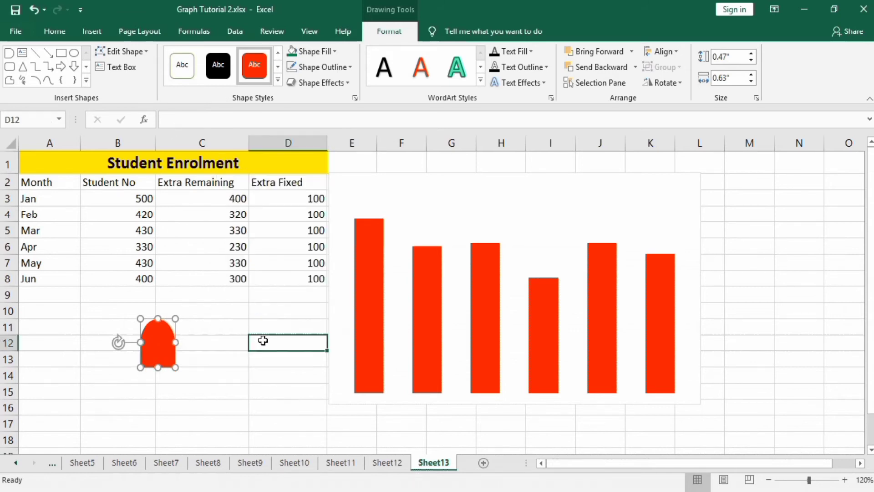
Step: Copy the rounded shape and paste it onto the Extra Fixed series to give the columns rounded tops
left_click(154, 344)
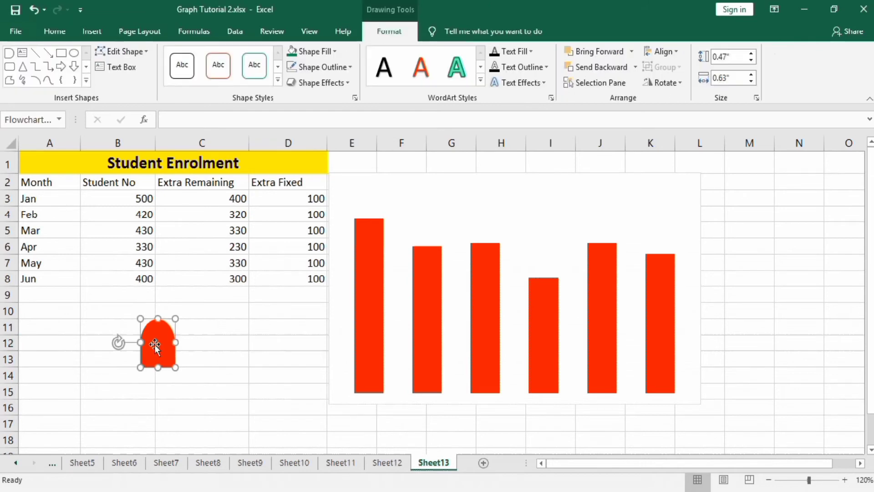
right_click(154, 344)
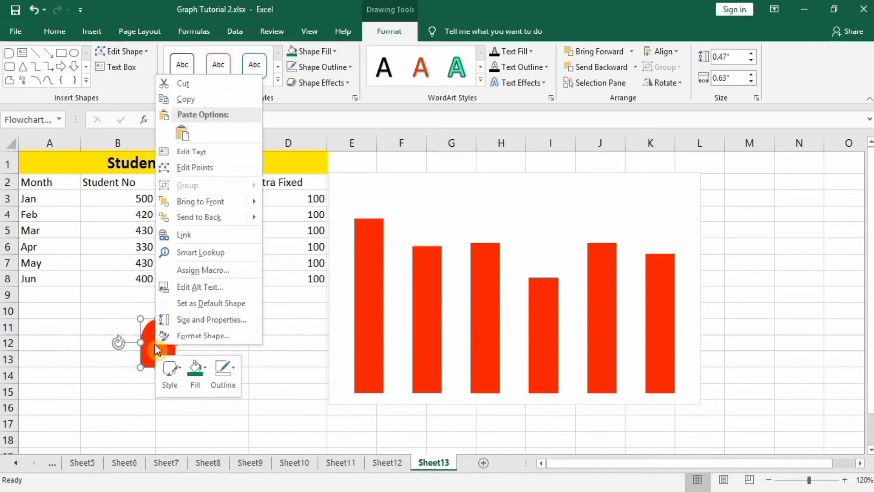
left_click(237, 98)
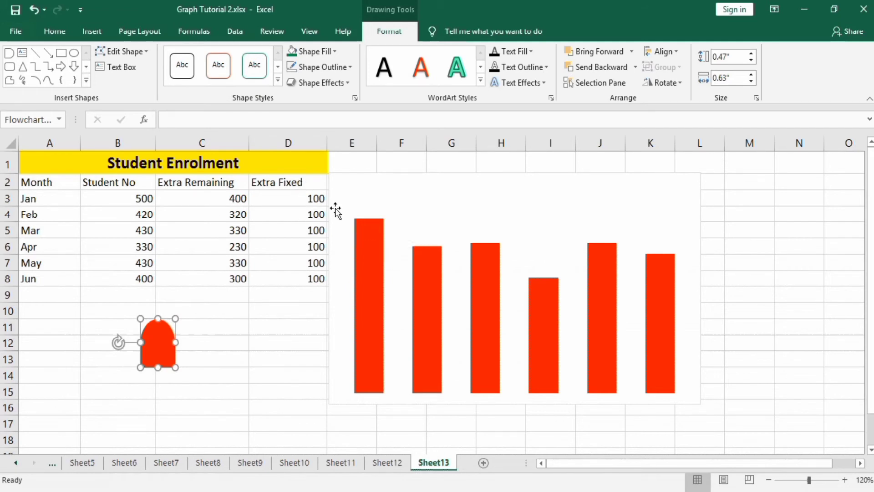
left_click(373, 223)
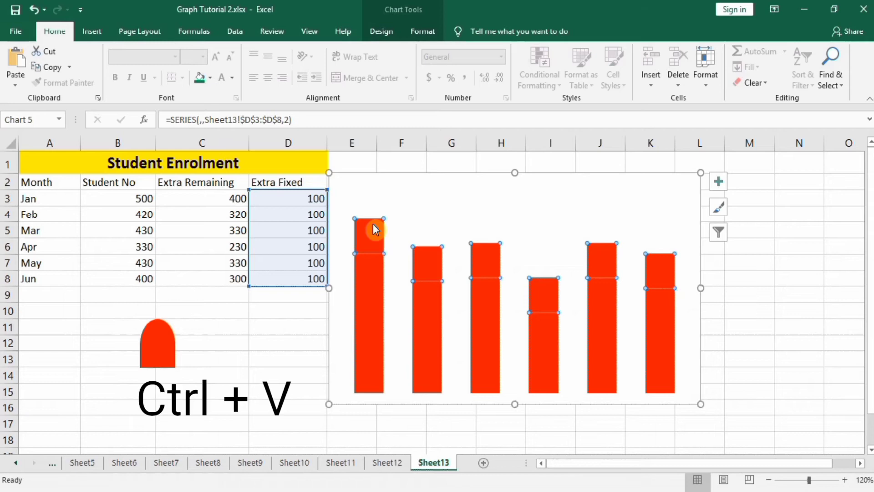
key("ctrl+v")
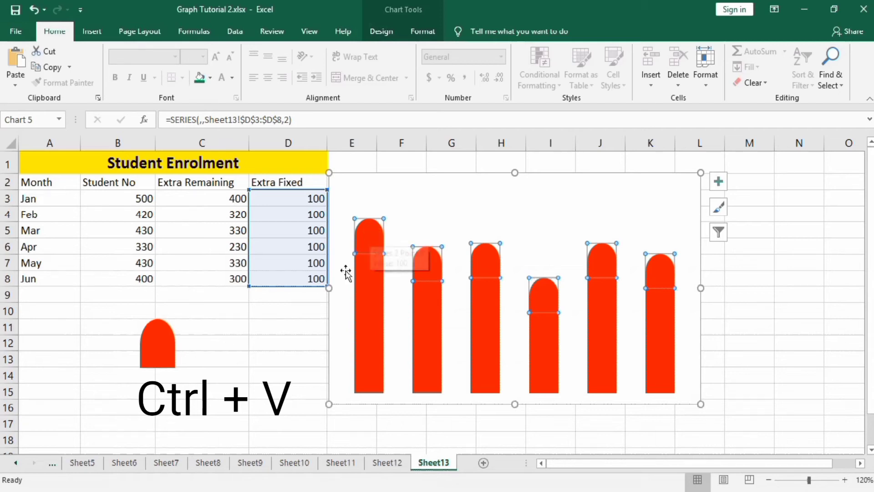
mouse_move(378, 235)
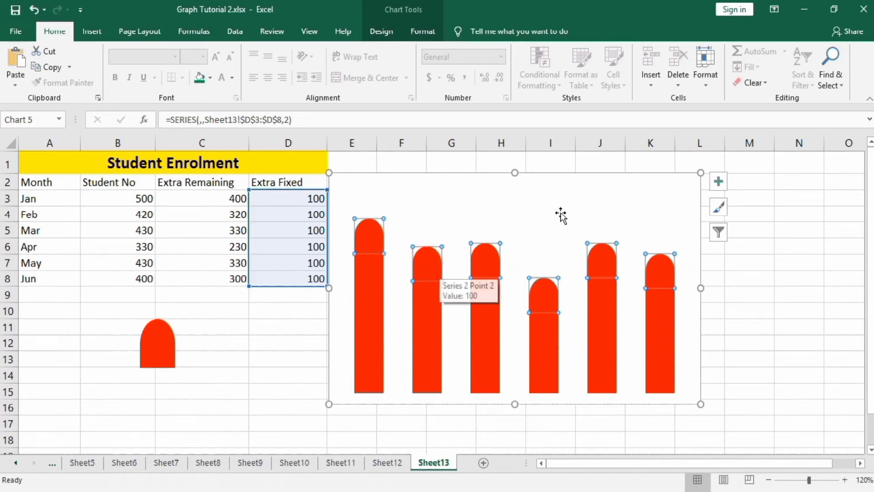
Step: Add data labels to the Extra Fixed series at the rounded tops of the columns
left_click(719, 184)
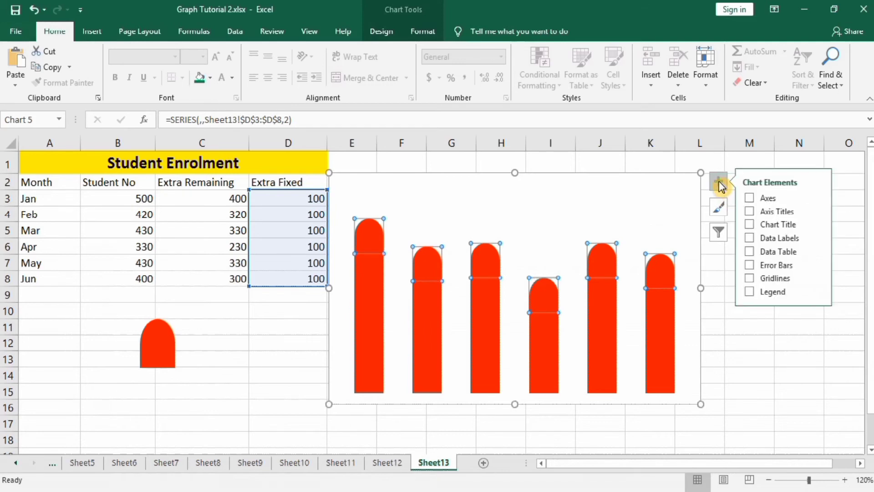
left_click(750, 238)
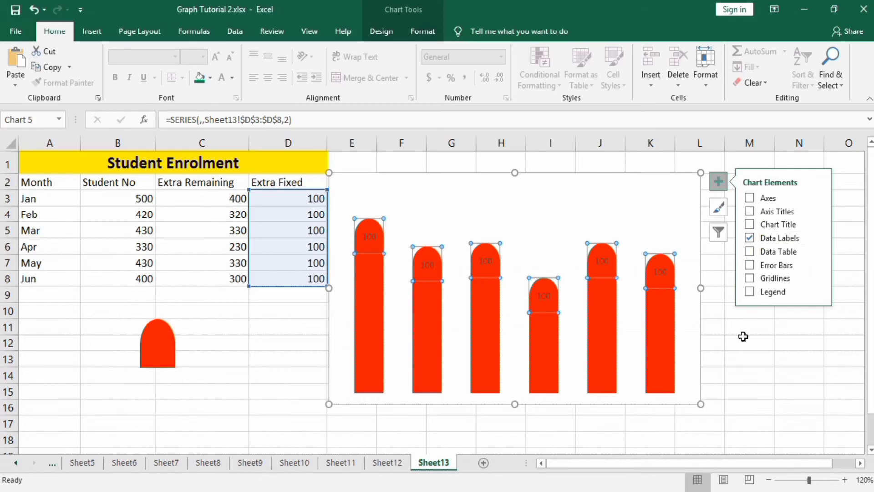
left_click(743, 337)
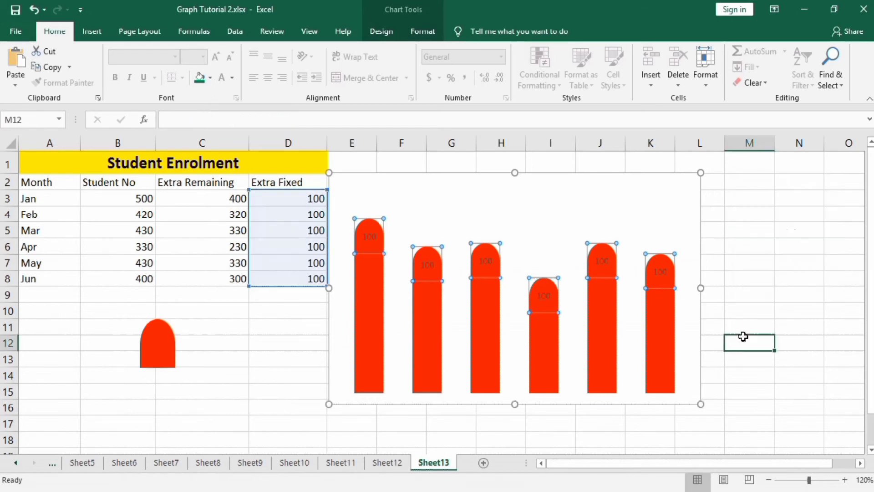
Step: Format the column data labels in white, bold text at font size 11
left_click(604, 260)
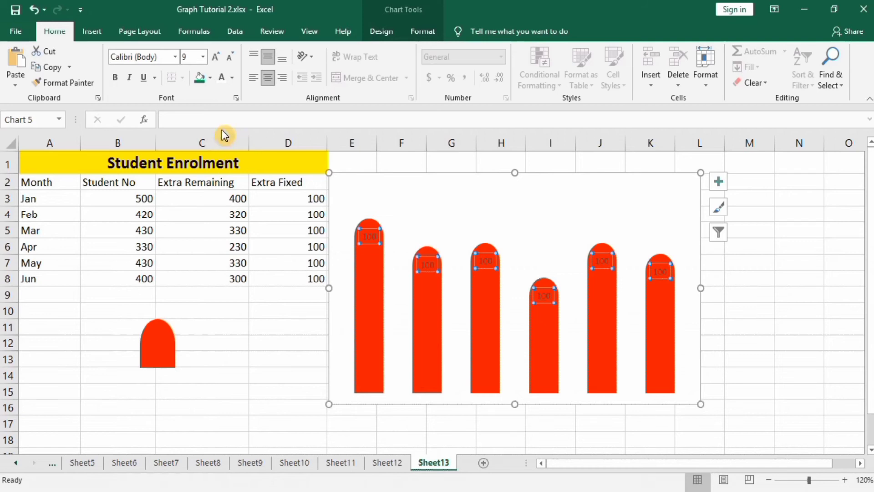
left_click(234, 82)
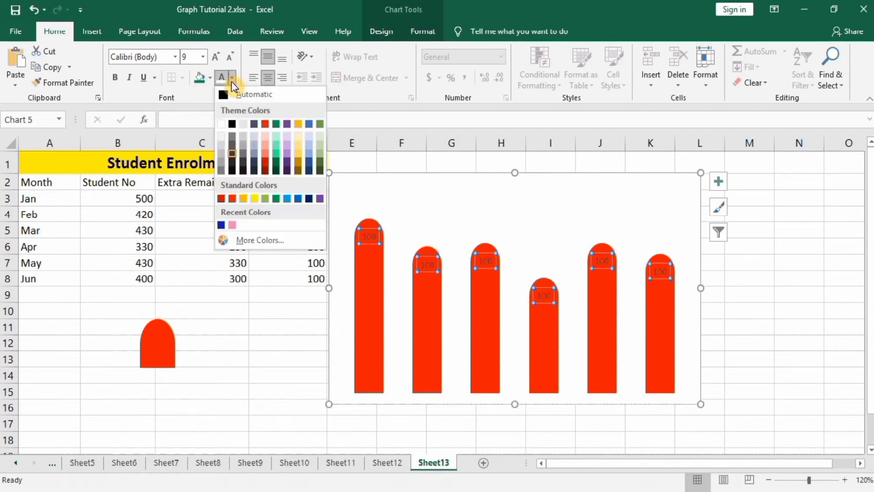
left_click(222, 124)
left_click(117, 78)
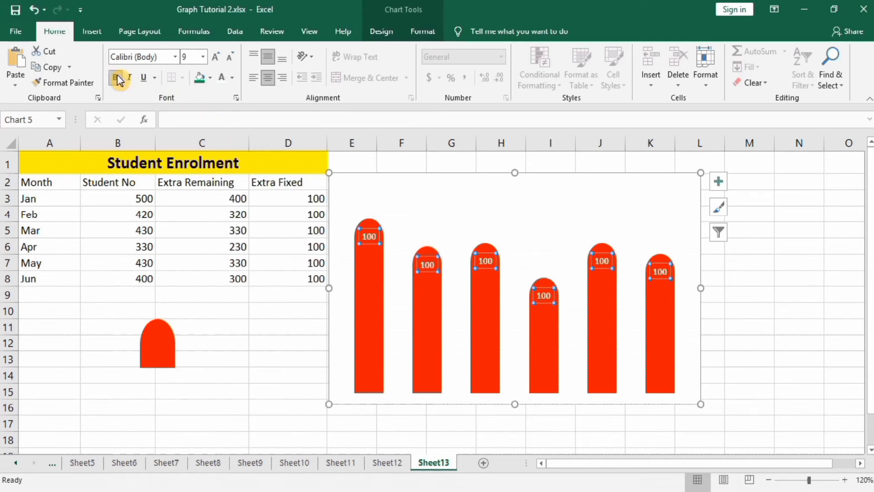
left_click(203, 57)
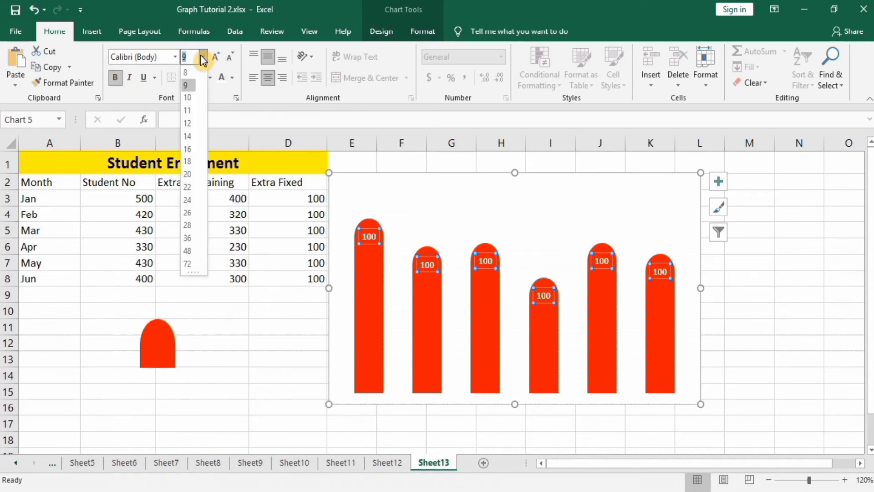
left_click(188, 110)
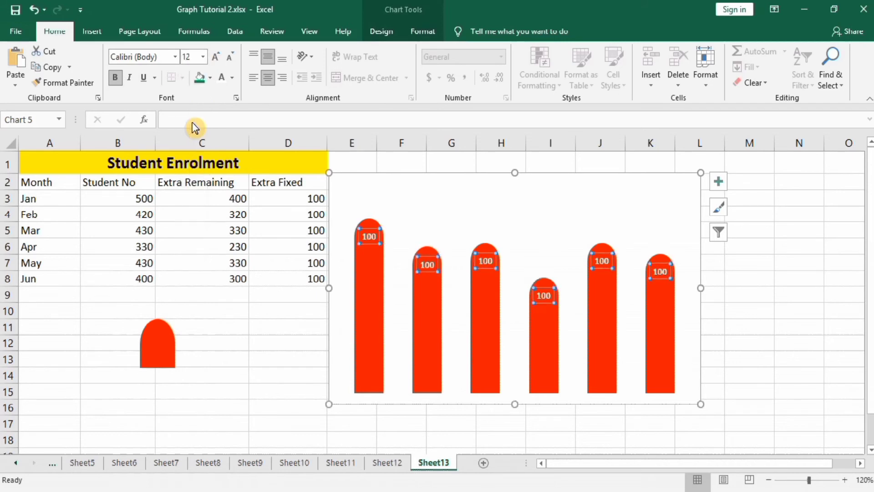
Step: Set the data labels to take their values from the Student No cells B3:B8 and turn off the Value option
right_click(369, 238)
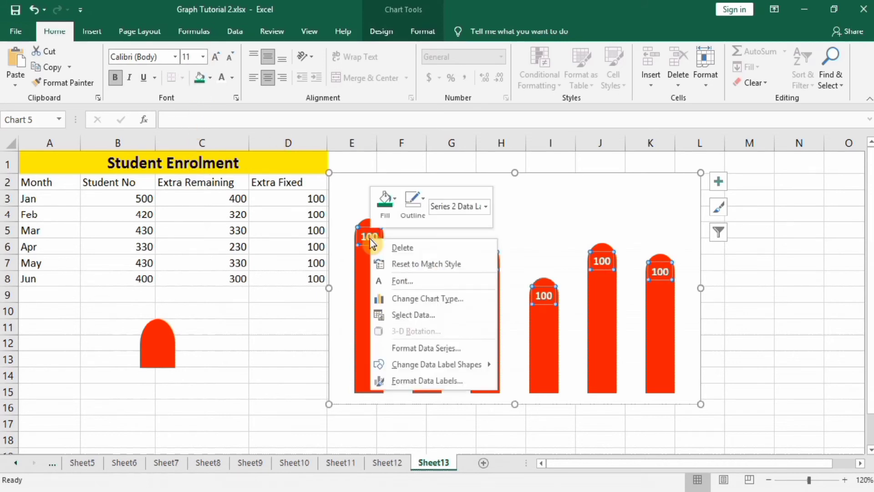
left_click(411, 382)
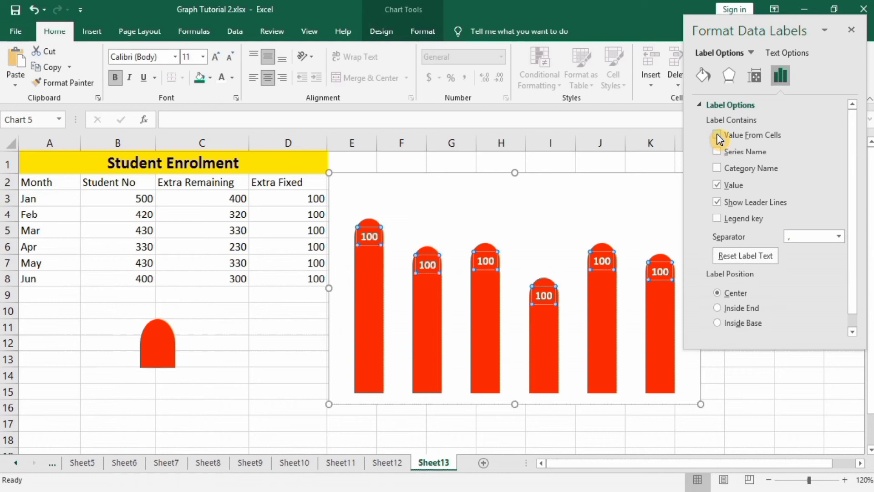
left_click(717, 136)
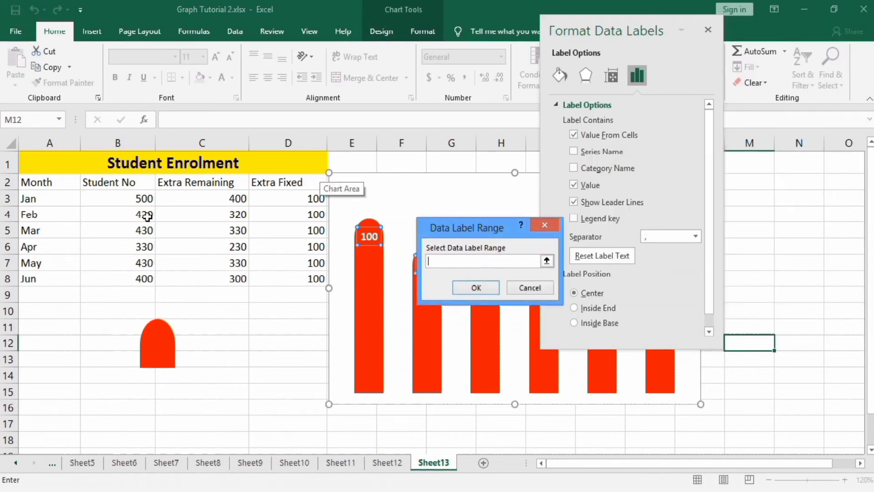
left_click(575, 186)
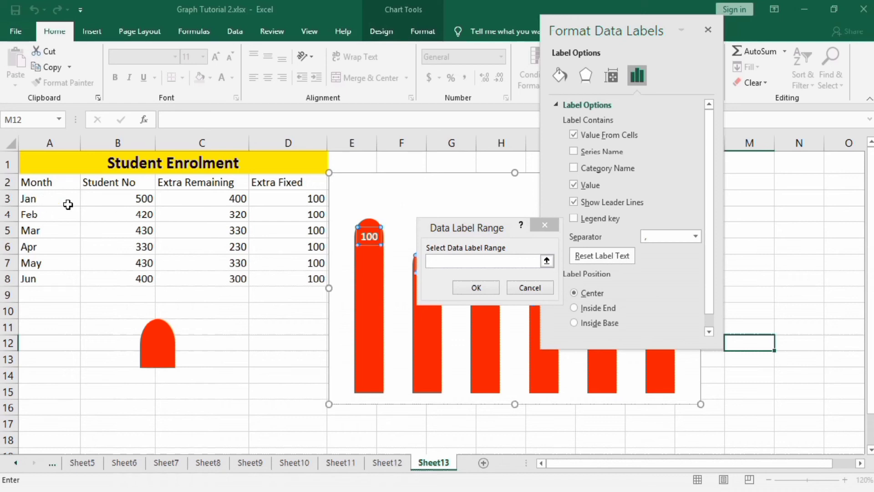
left_click(136, 199)
left_click_drag(136, 198, 137, 273)
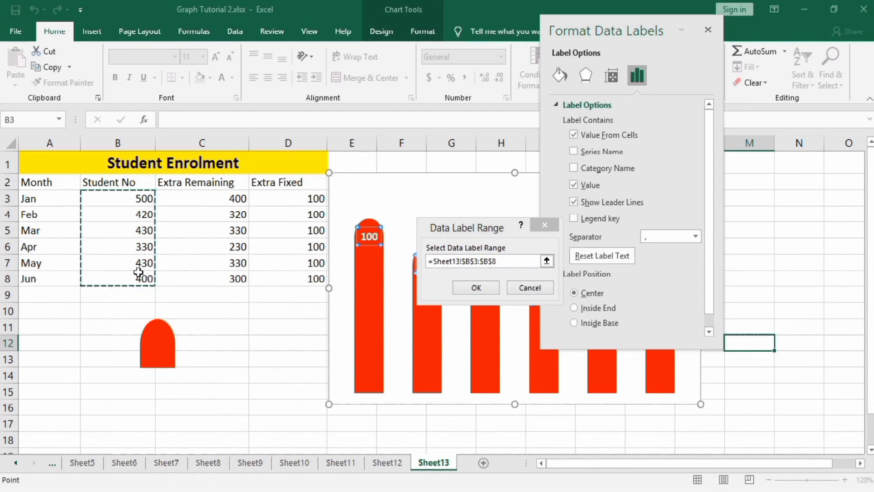
left_click(475, 289)
left_click(570, 196)
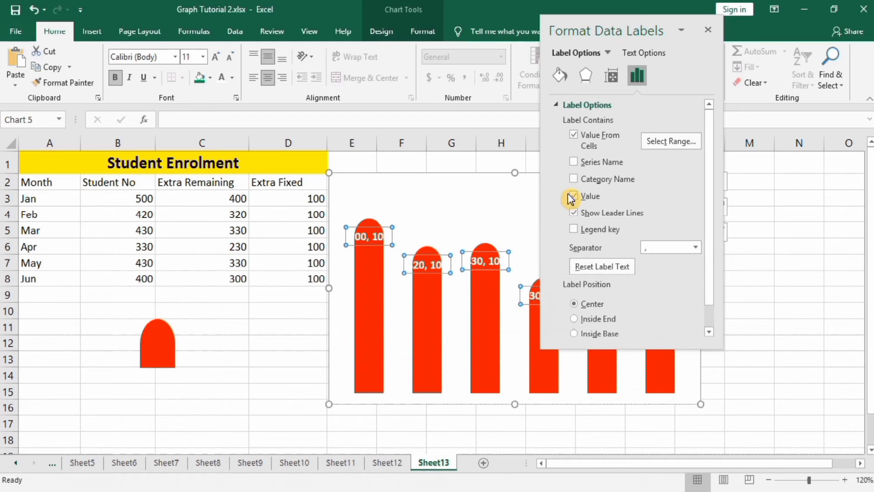
Step: Turn off the Value option for the Extra Fixed series labels and set their label position to Inside Base
left_click(574, 196)
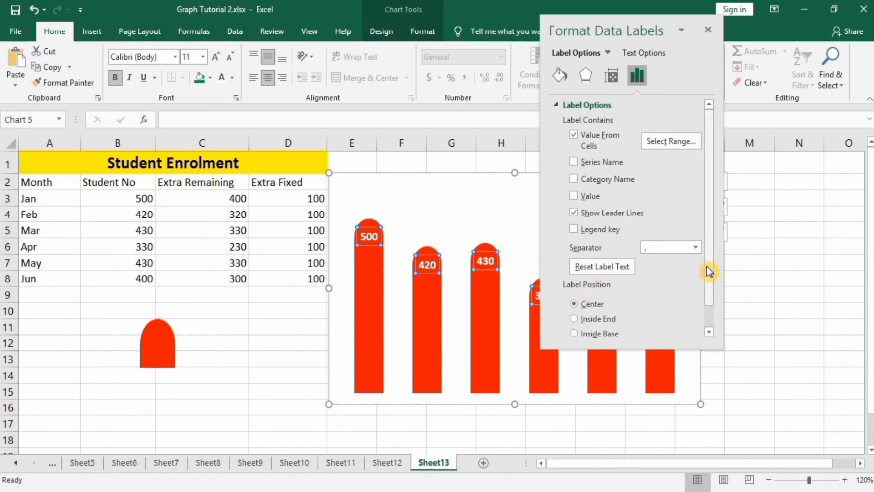
left_click_drag(708, 273, 713, 296)
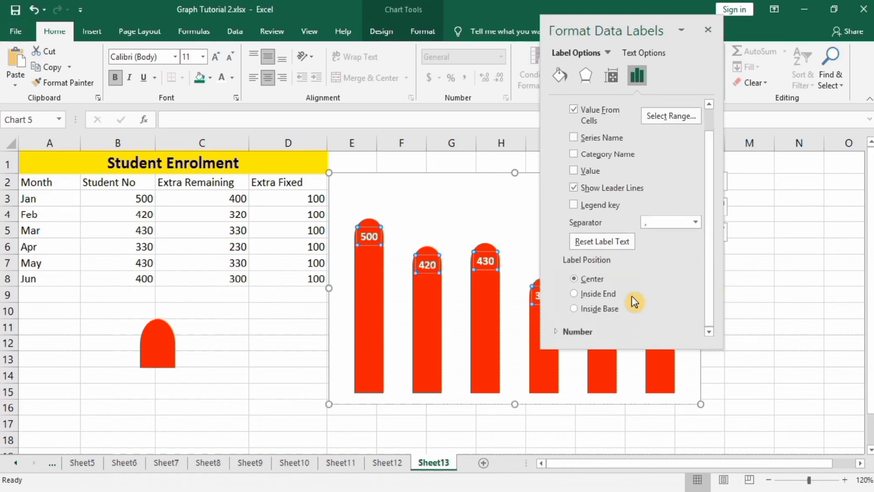
left_click(574, 309)
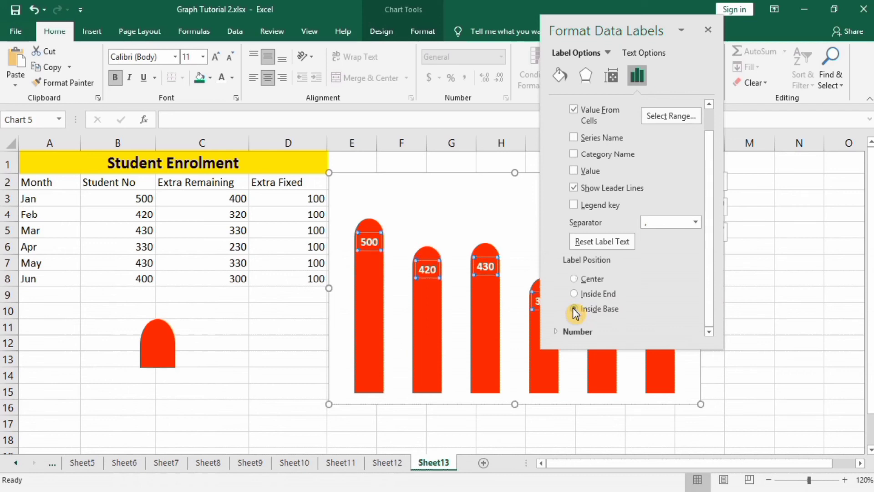
left_click(708, 31)
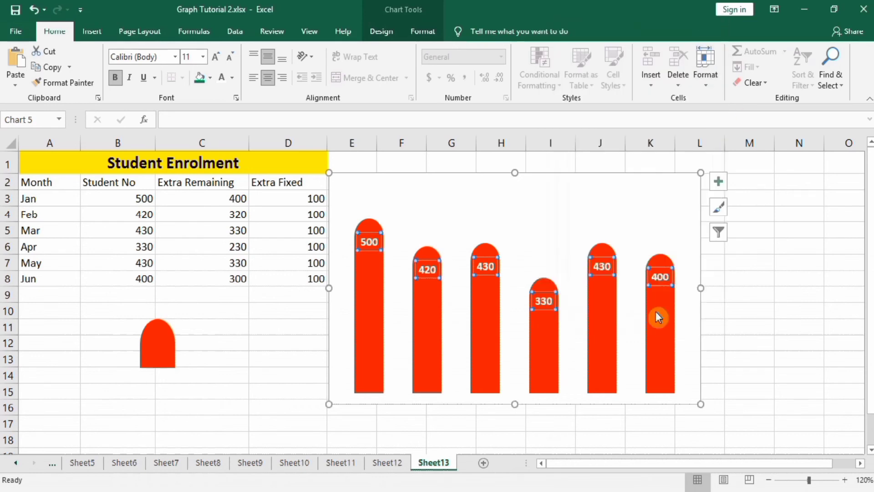
Step: Add data labels to the Extra Remaining series in the lower part of the columns
left_click(601, 356)
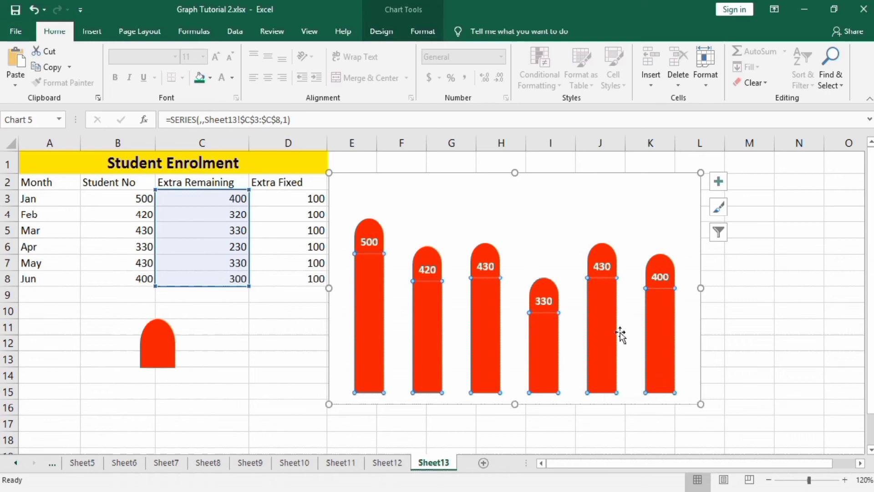
mouse_move(658, 337)
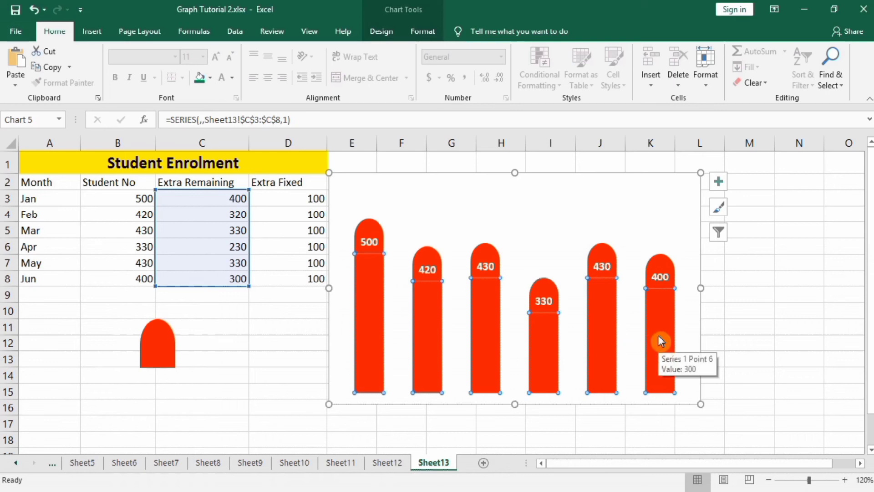
left_click(719, 181)
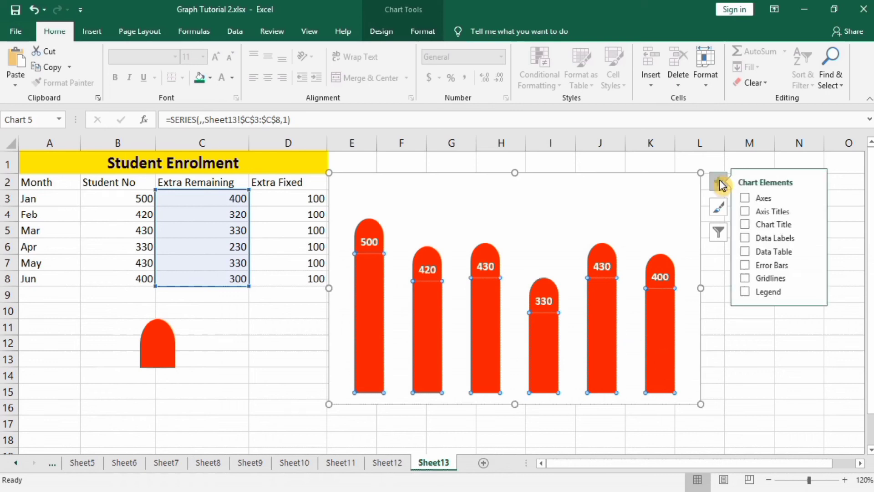
left_click(749, 238)
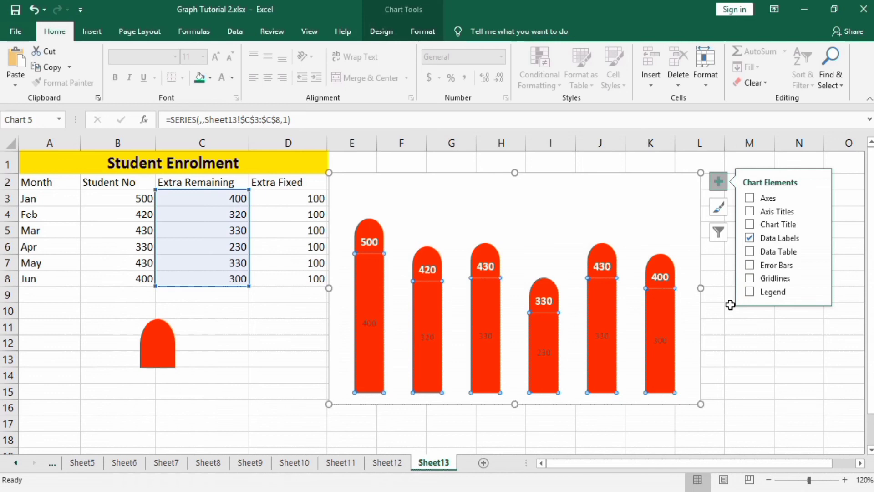
Step: Format the Extra Remaining series labels in white, bold text at font size 11
left_click(660, 341)
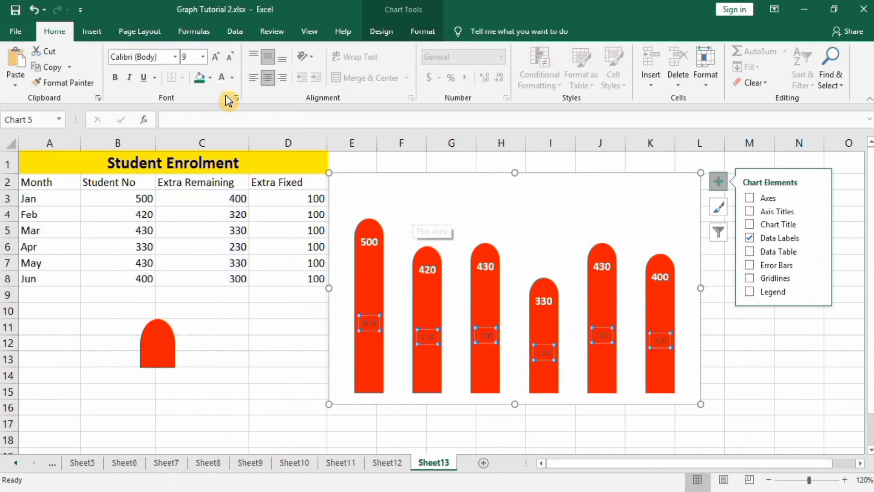
left_click(222, 84)
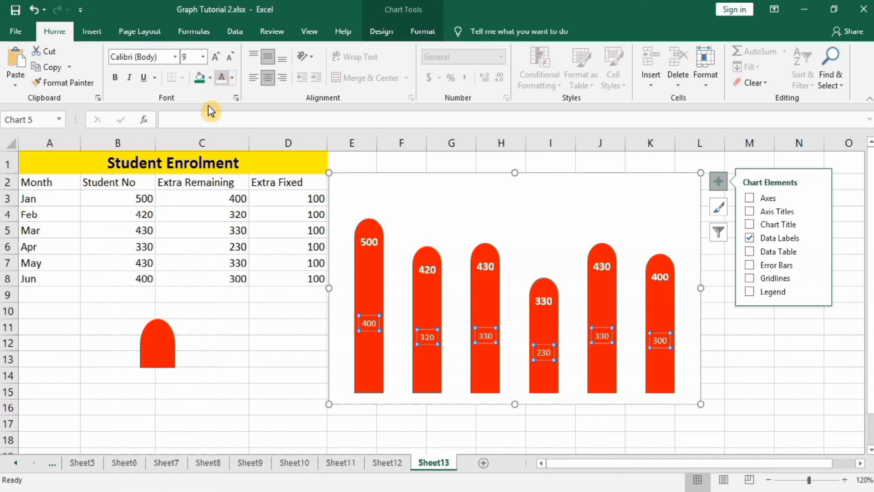
left_click(117, 81)
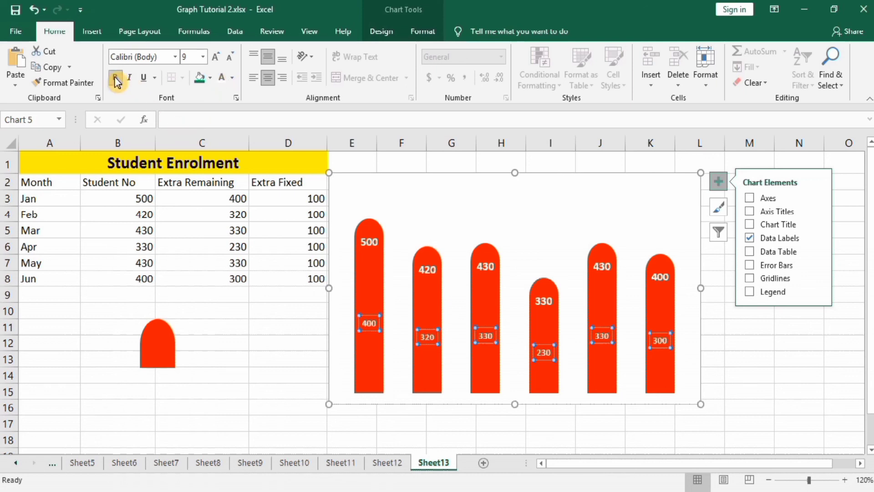
left_click(203, 56)
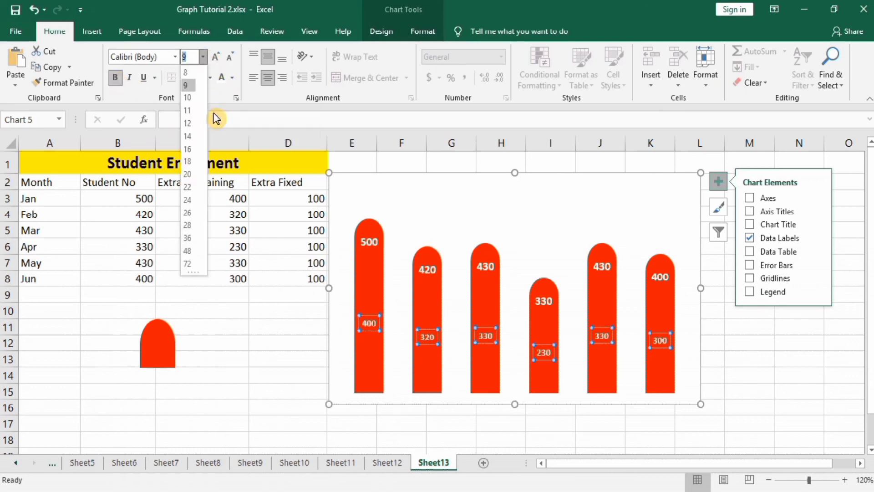
left_click(187, 123)
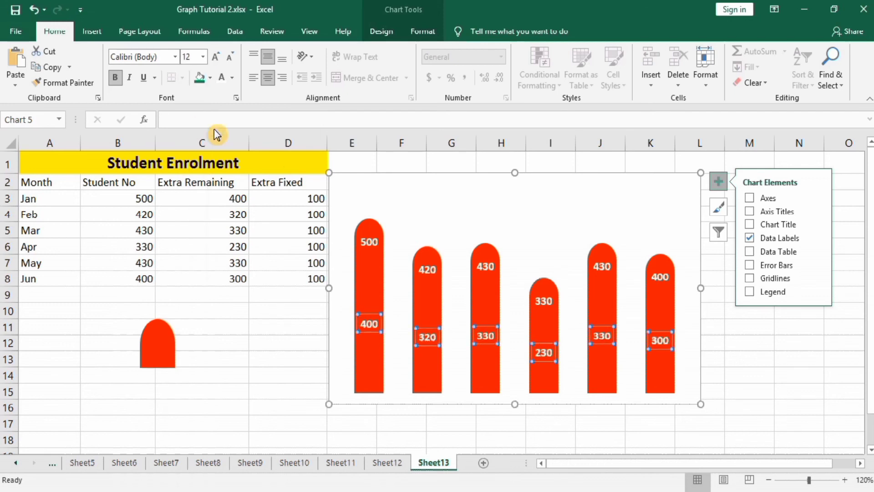
Step: Set the Extra Remaining series labels to take their values from the Month cells A3:A8 and turn off the Value option
right_click(427, 337)
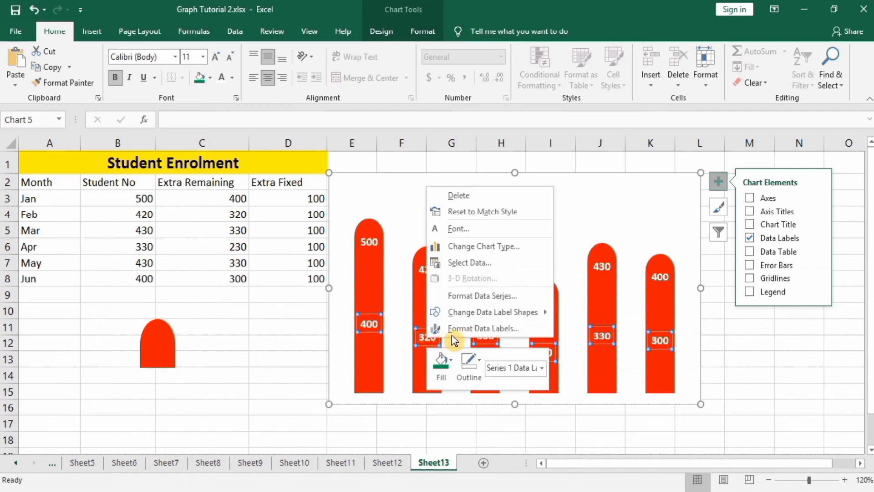
left_click(468, 336)
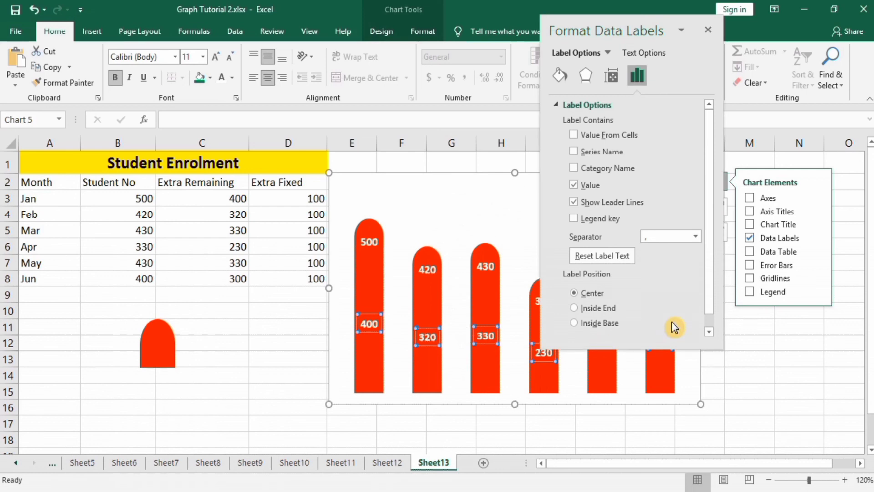
left_click(574, 135)
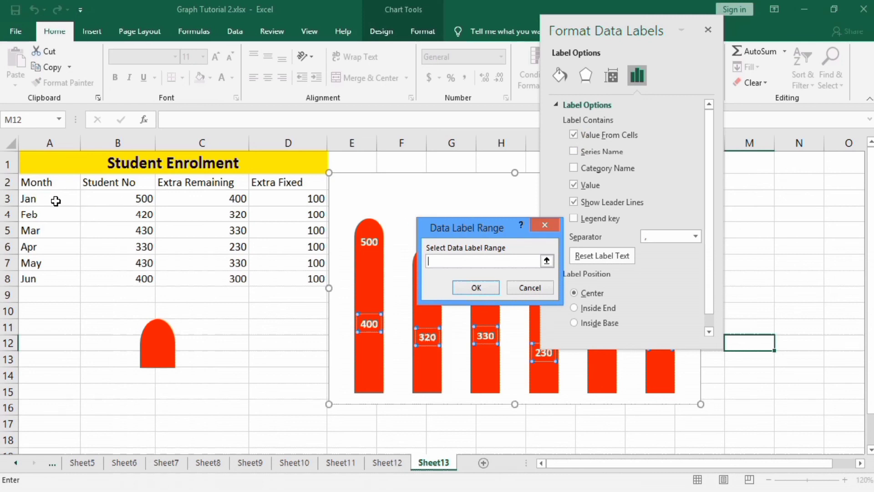
left_click_drag(56, 199, 56, 275)
left_click(477, 287)
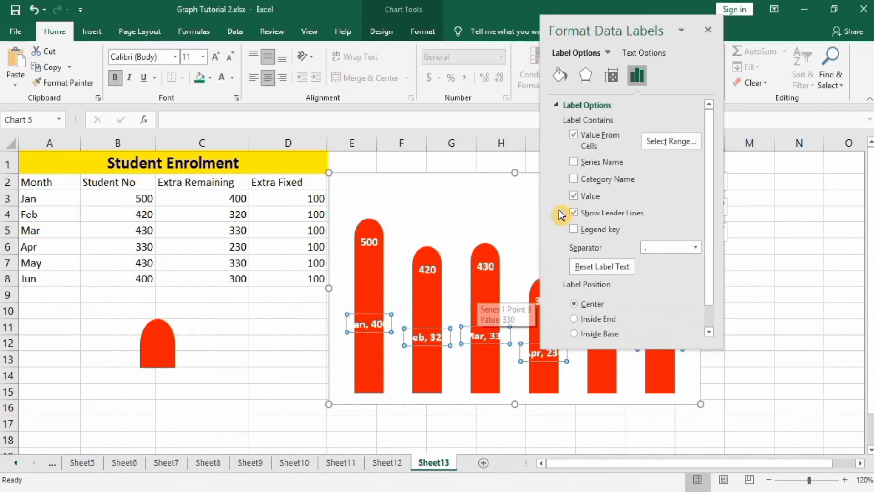
left_click(574, 197)
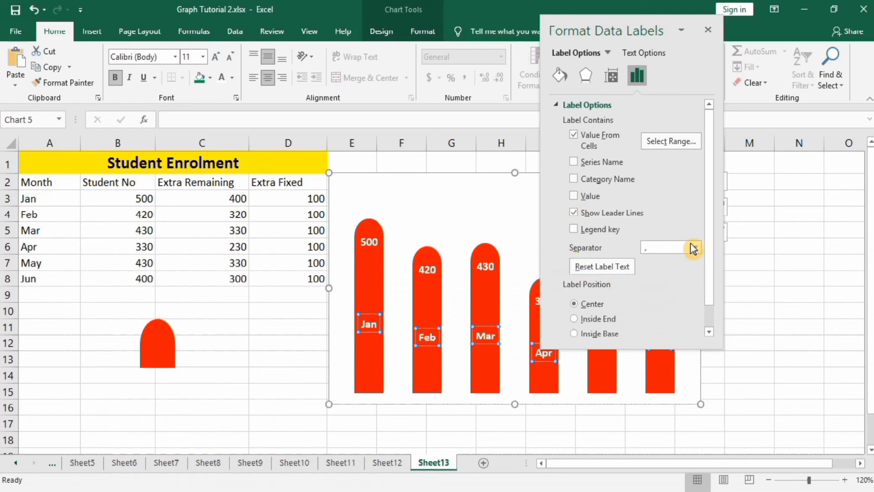
left_click(709, 30)
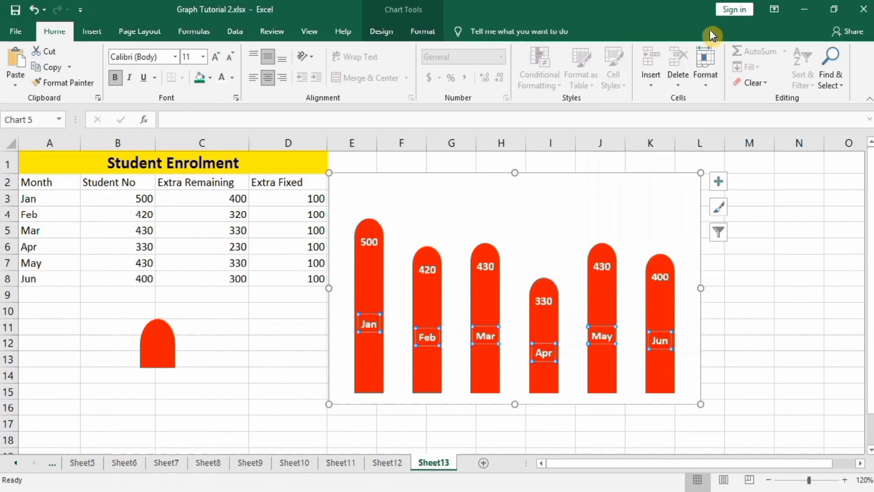
left_click(749, 296)
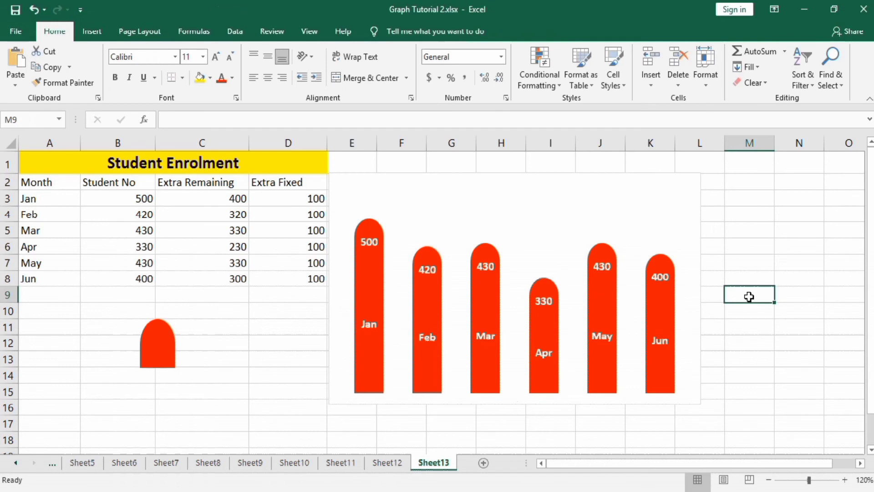
Step: Set the label position of the month labels to Inside Base so they sit at the foot of the columns
left_click(605, 336)
right_click(605, 337)
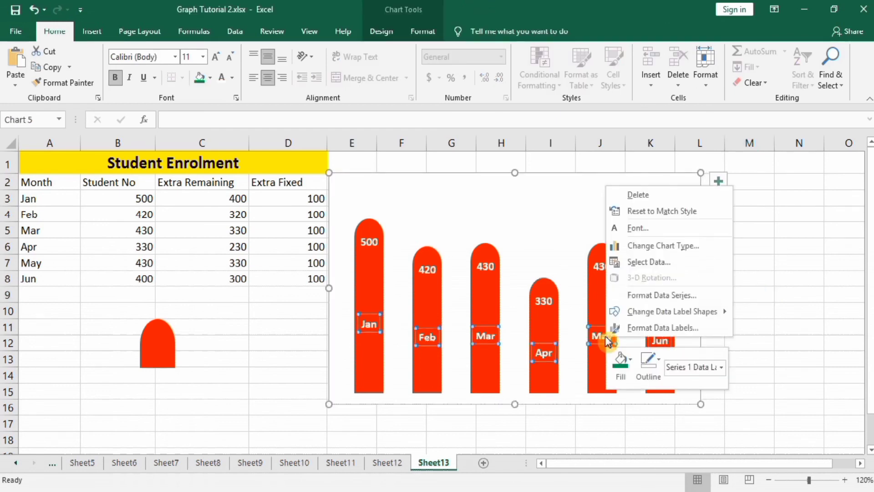
left_click(637, 329)
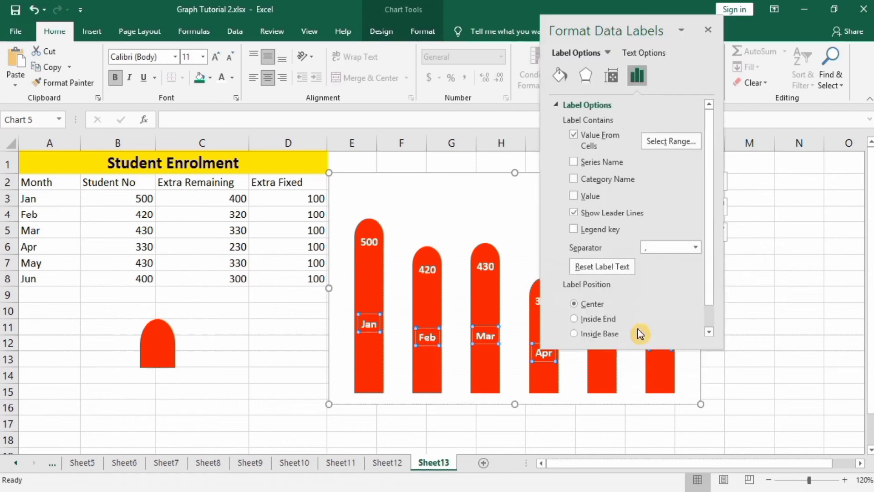
left_click(574, 335)
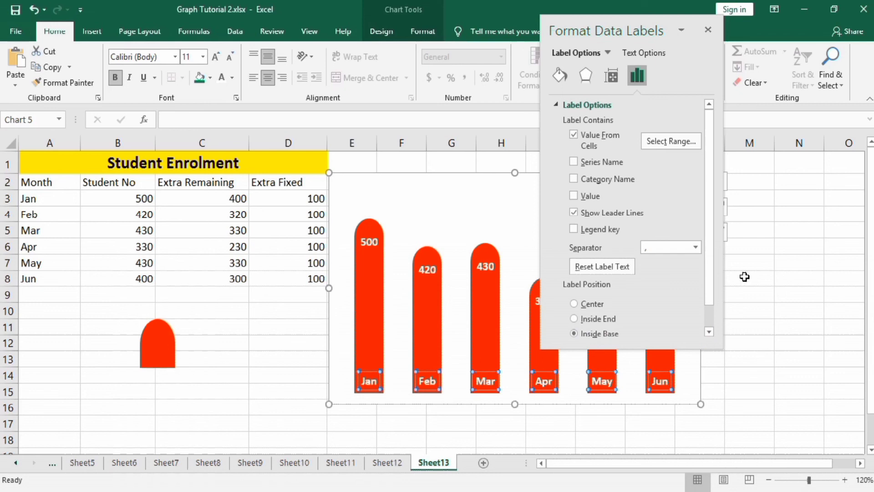
left_click(708, 30)
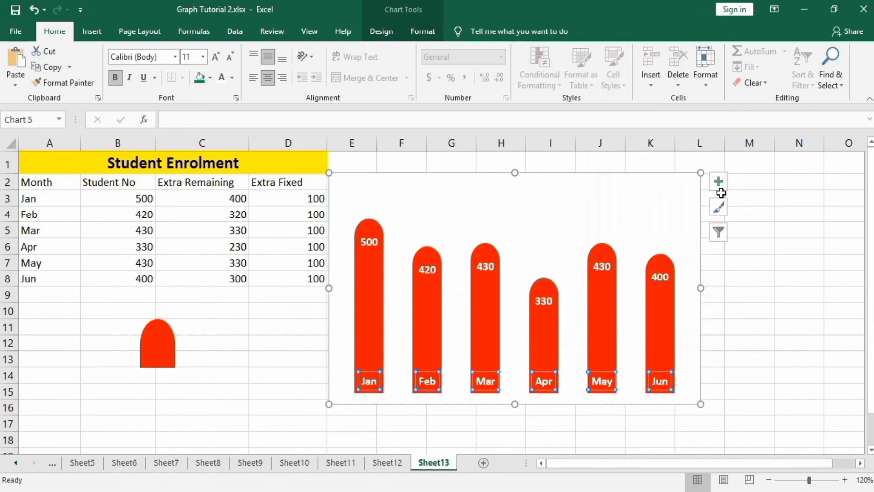